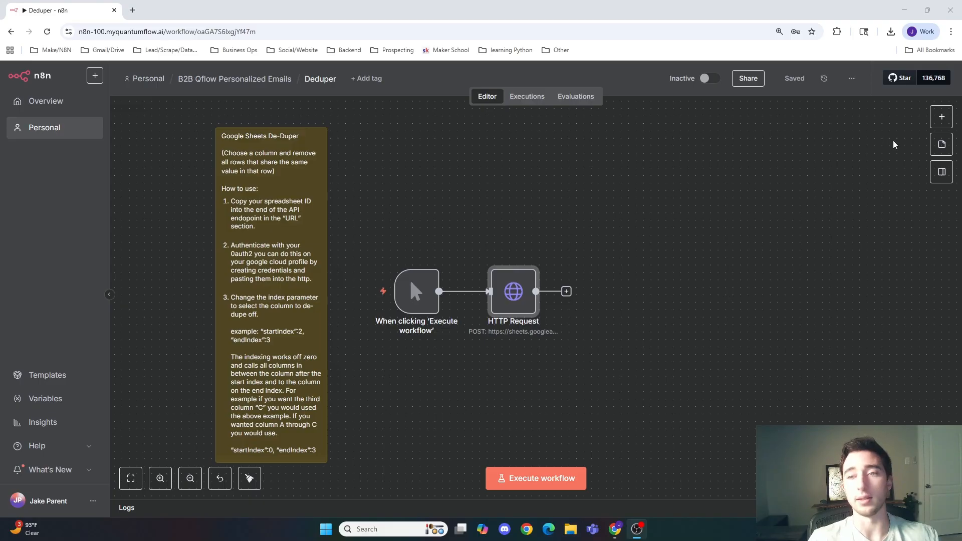
Step: Search the node library for a dedupe node, inspect Remove Duplicates actions, and close without adding it
left_click(942, 117)
type("dedupe")
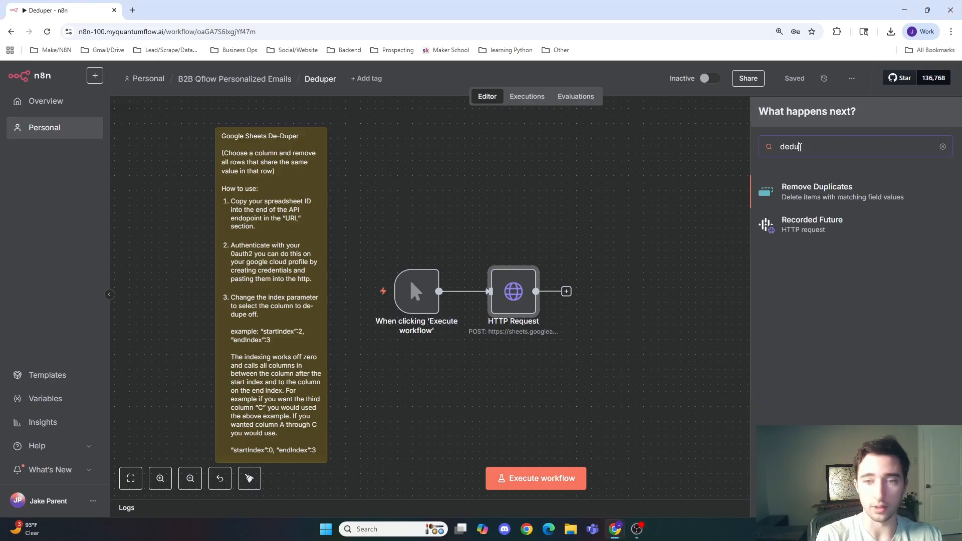
left_click(803, 202)
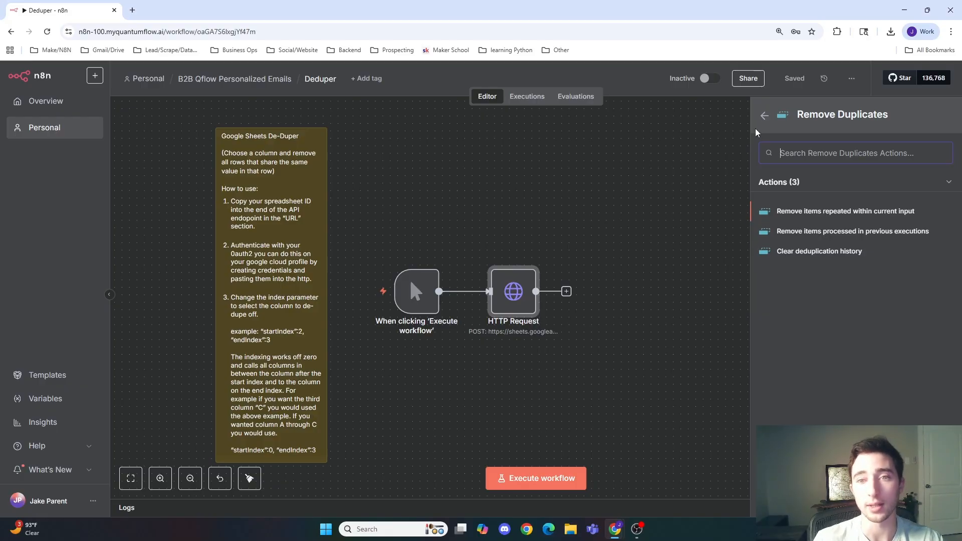
left_click(765, 116)
left_click(672, 186)
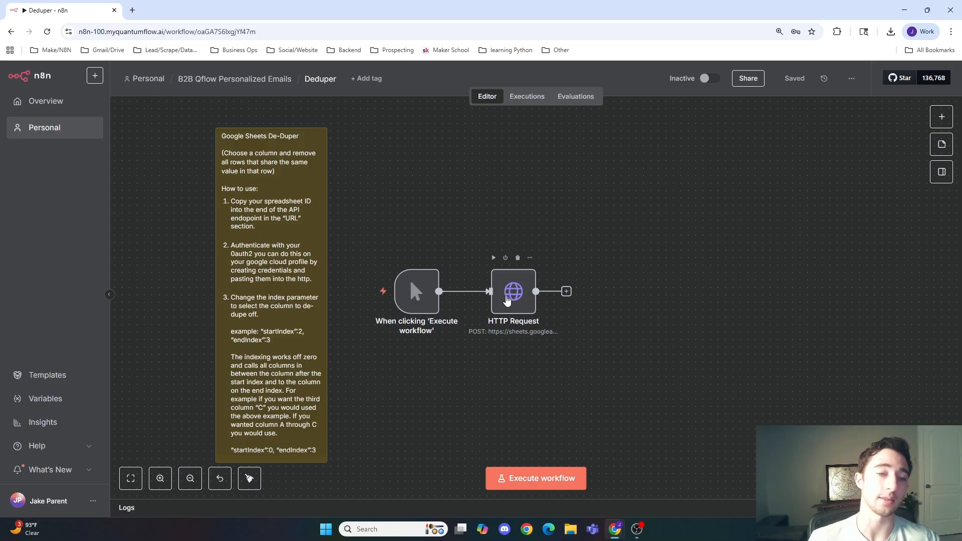
Step: Open the HTTP Request node and examine the spreadsheet ID portion of its URL
double_click(507, 300)
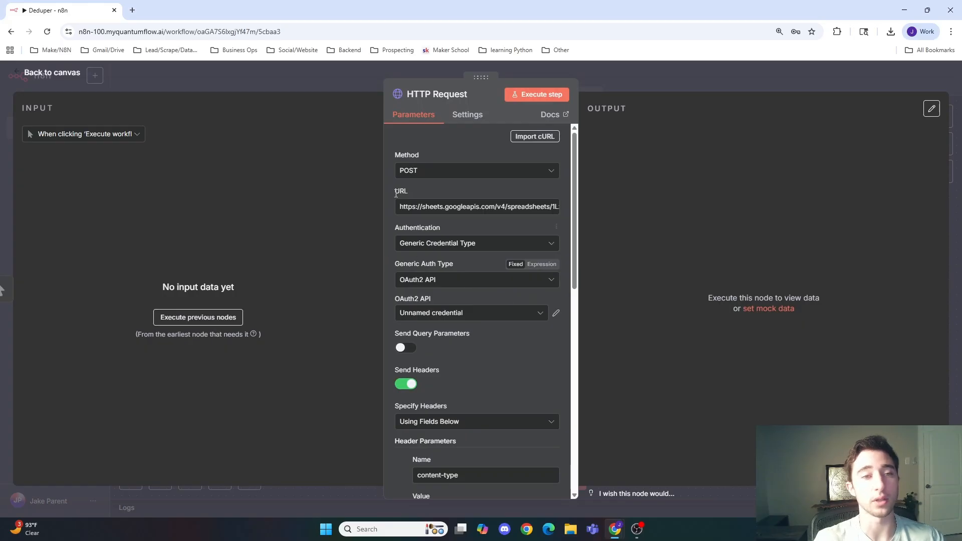
left_click(353, 83)
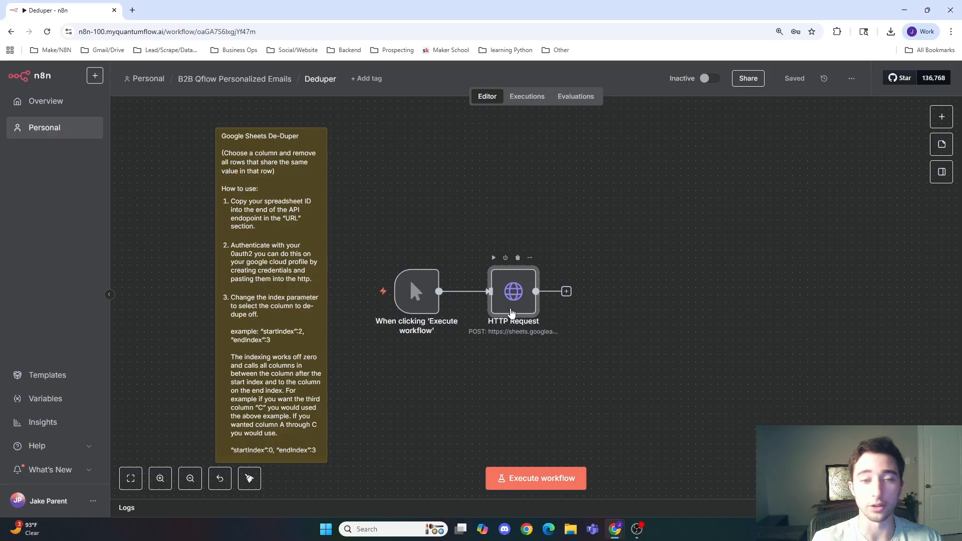
double_click(512, 313)
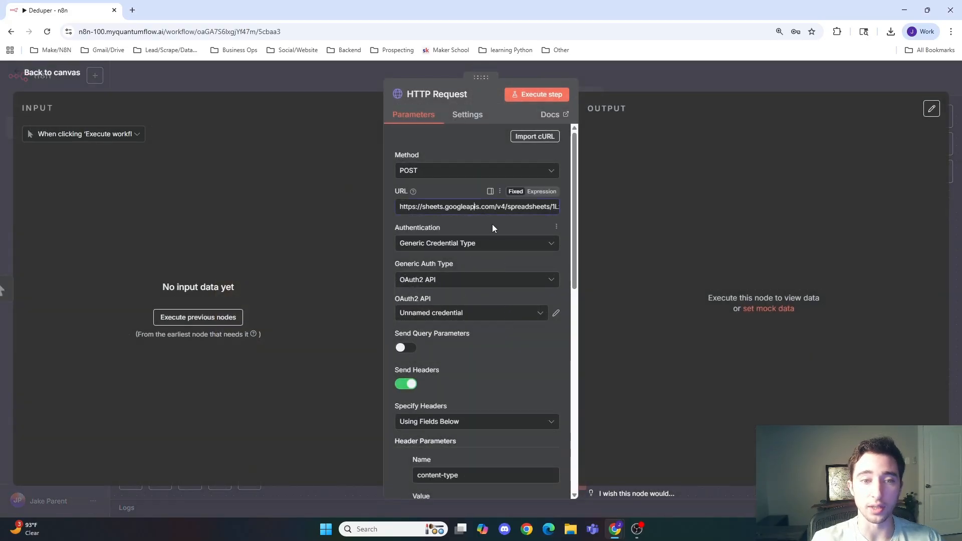
left_click_drag(400, 207, 441, 209)
triple_click(447, 209)
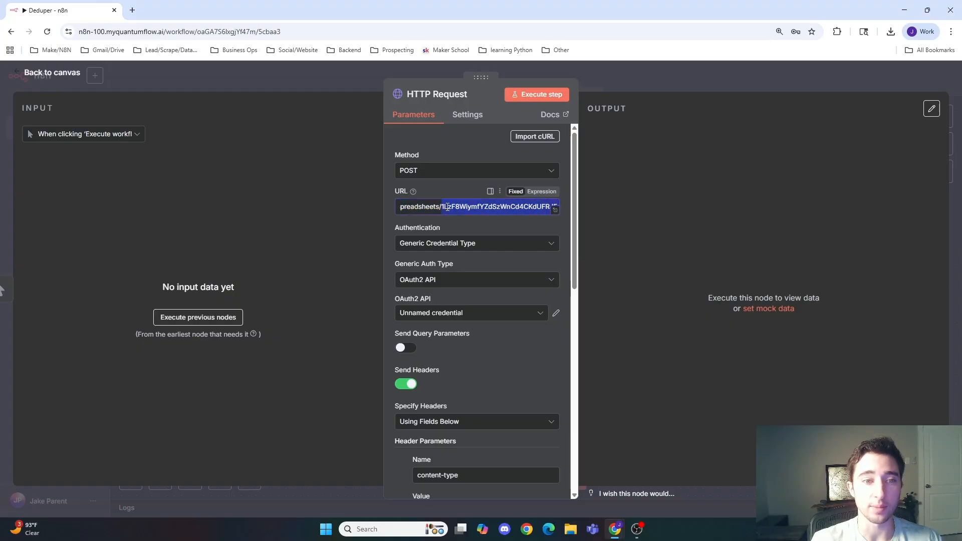
double_click(447, 208)
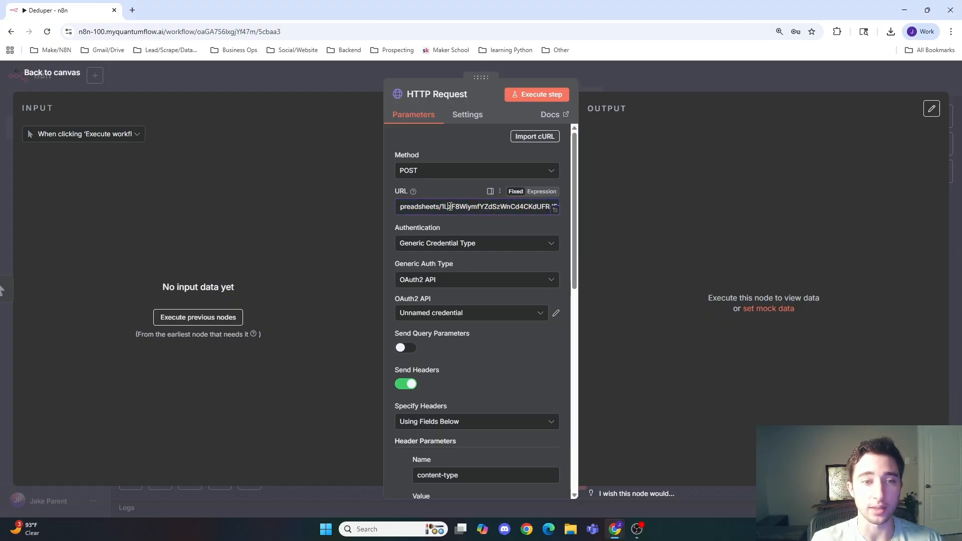
Step: Open the B2B Cold Email Campaign spreadsheet in a new tab and select its spreadsheet ID in the address
left_click(132, 11)
type("g")
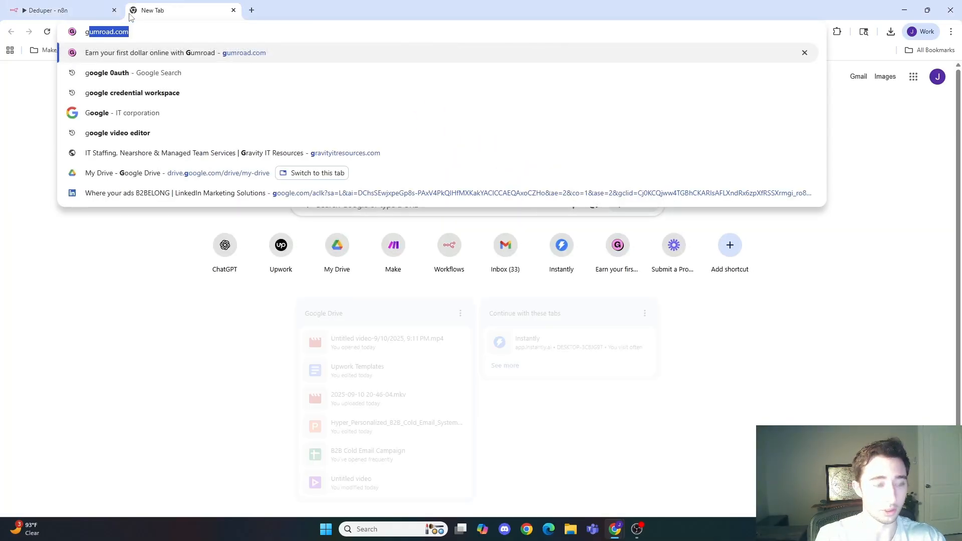
type("oogle sheets")
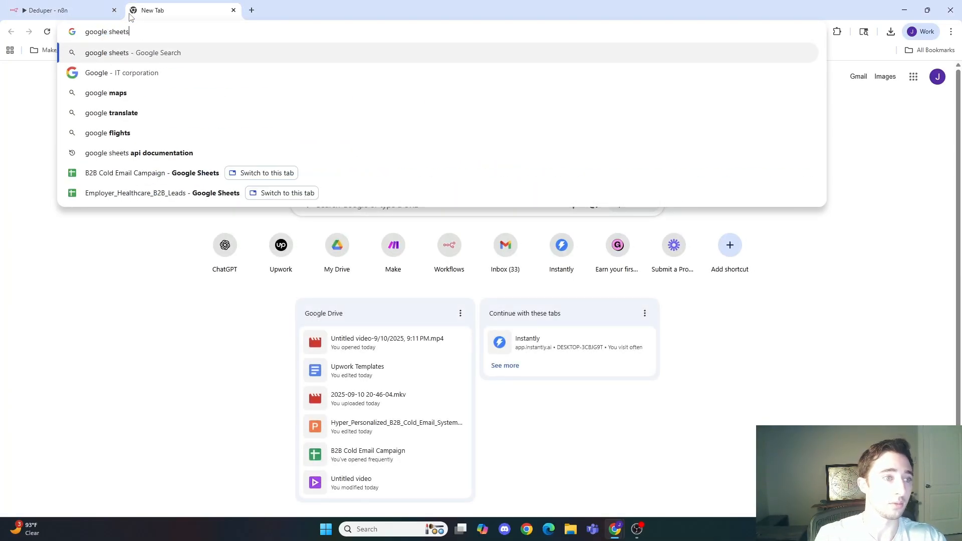
left_click(169, 178)
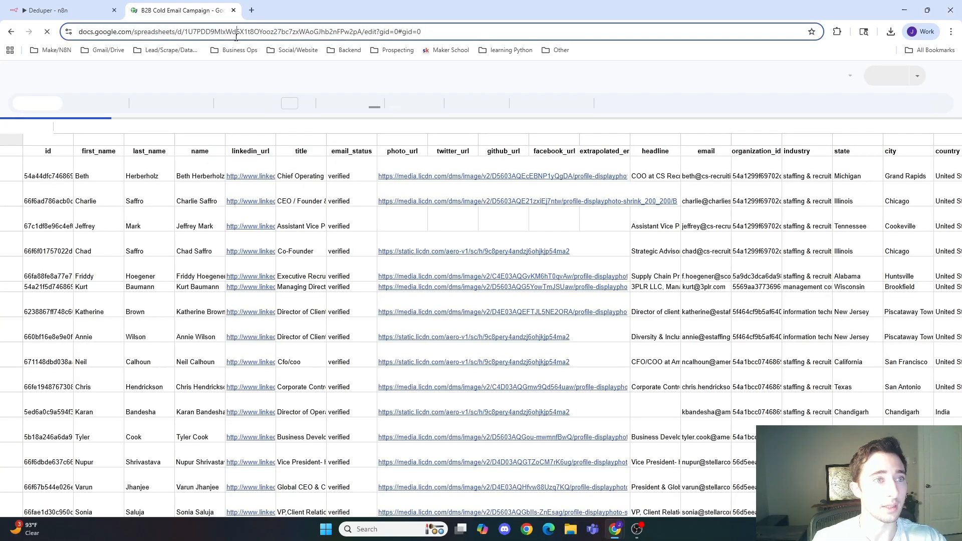
left_click(257, 32)
double_click(257, 31)
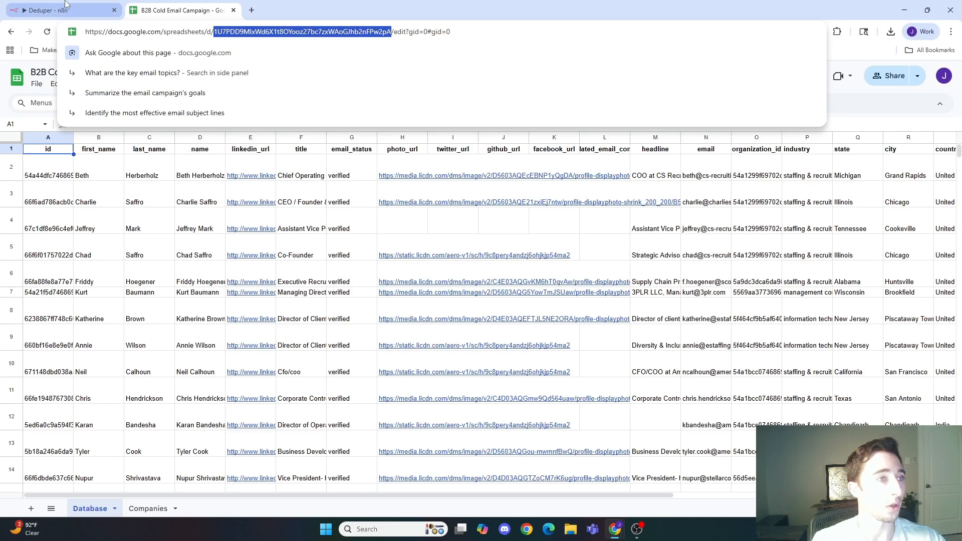
Step: Return to the workflow and examine the end of the HTTP Request URL ending in batchUpdate
left_click(50, 10)
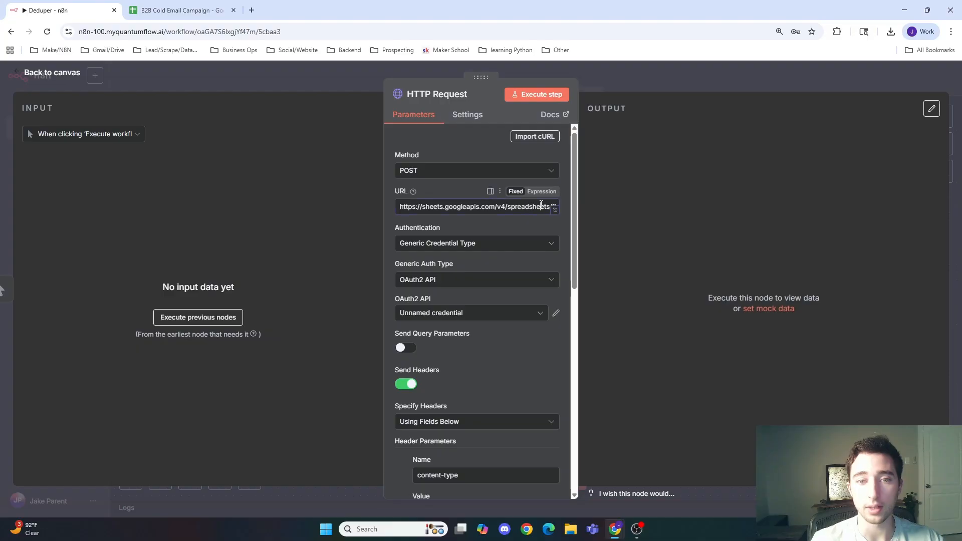
mouse_move(545, 208)
left_mouse_down()
mouse_move(567, 213)
mouse_move(554, 210)
left_mouse_up()
left_click(519, 208)
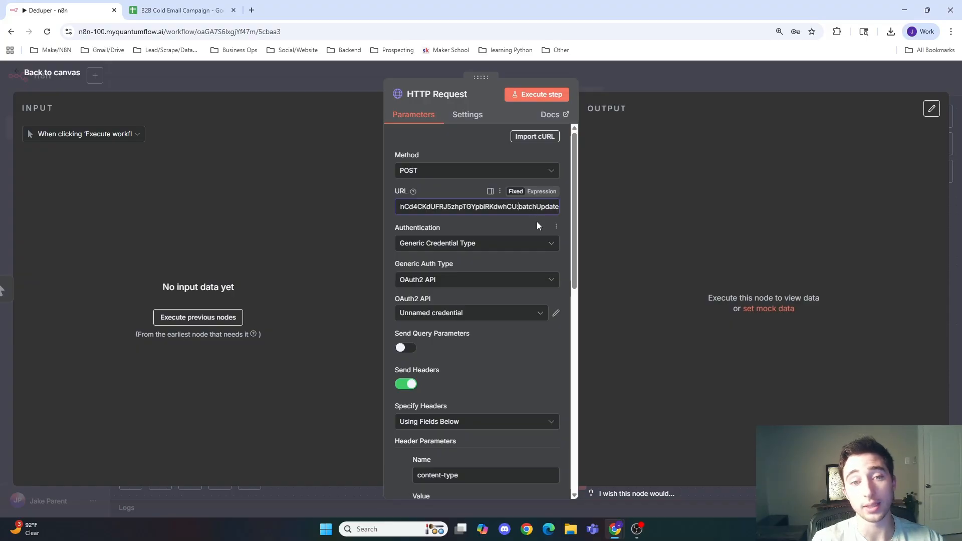
left_click(492, 228)
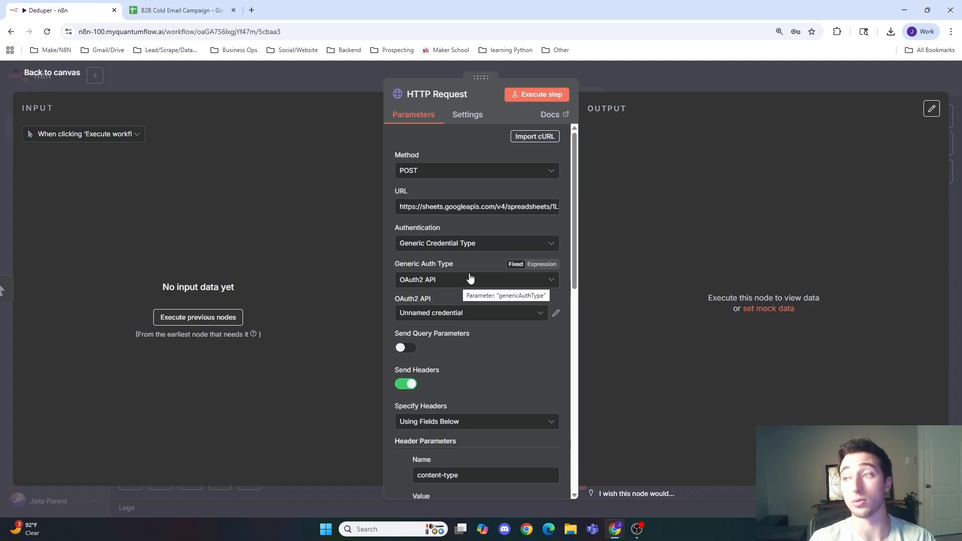
Step: Search for google cloud console in a new tab and open the Google Cloud Console
left_click(252, 10)
type("go")
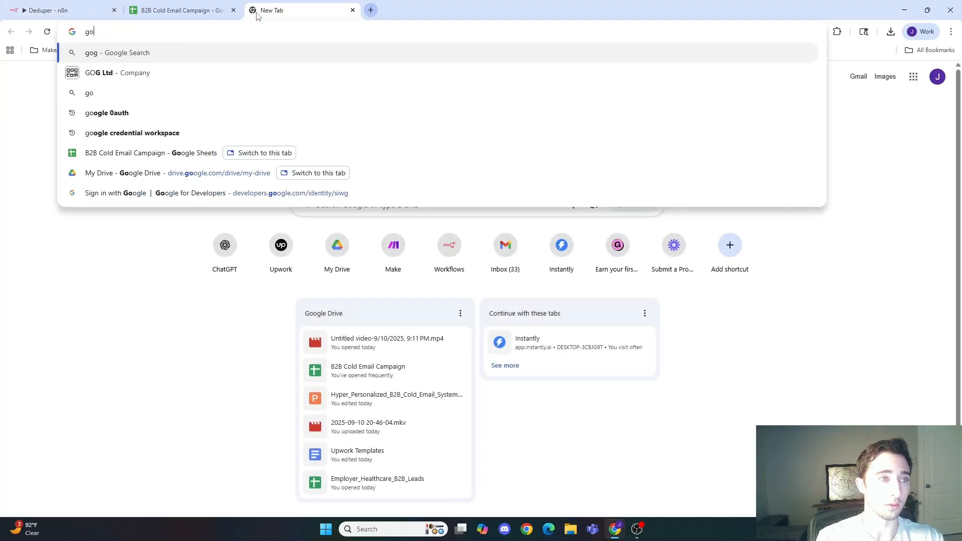
type("ogle cloud console")
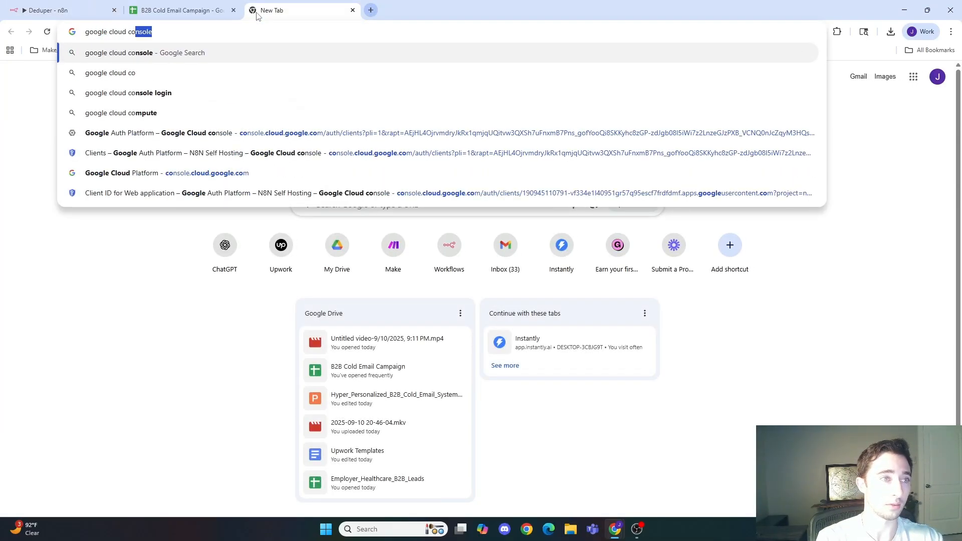
key("Return")
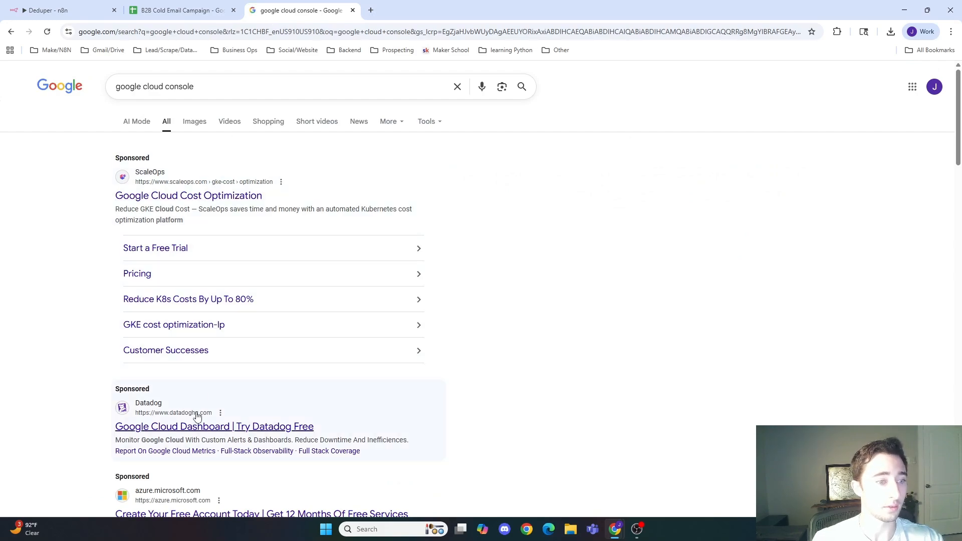
scroll(198, 413, "down", 8)
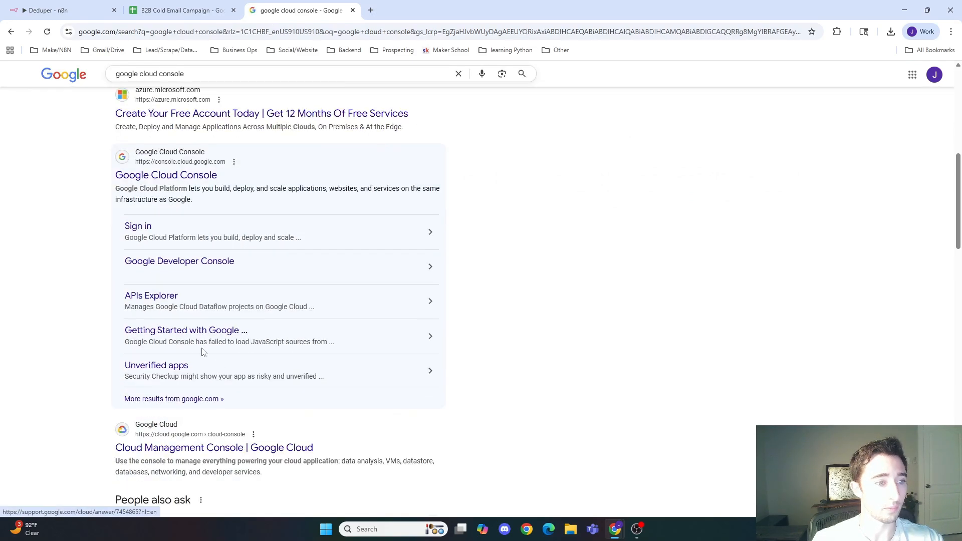
left_click(194, 178)
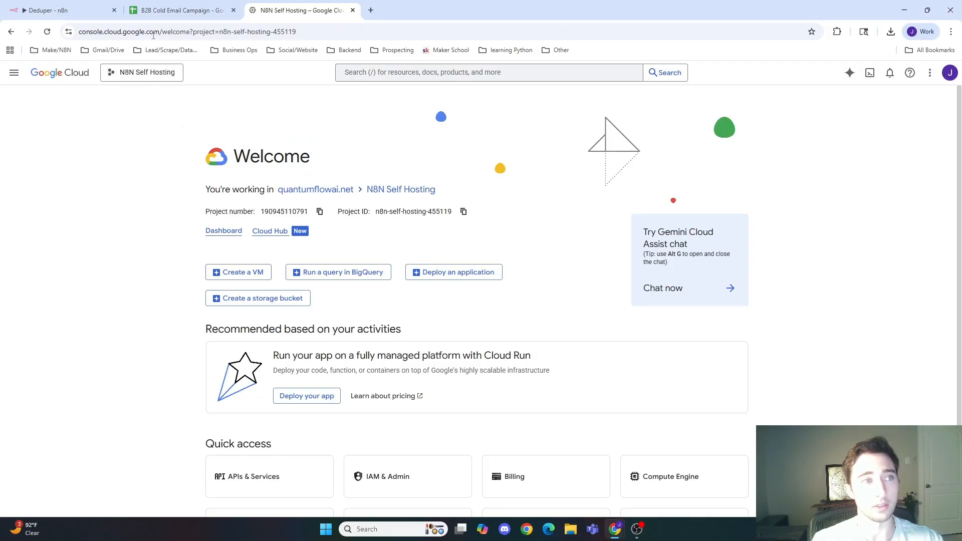
Step: Return to the workflow tab and reopen the HTTP Request node's parameters
left_click(144, 6)
left_click(51, 10)
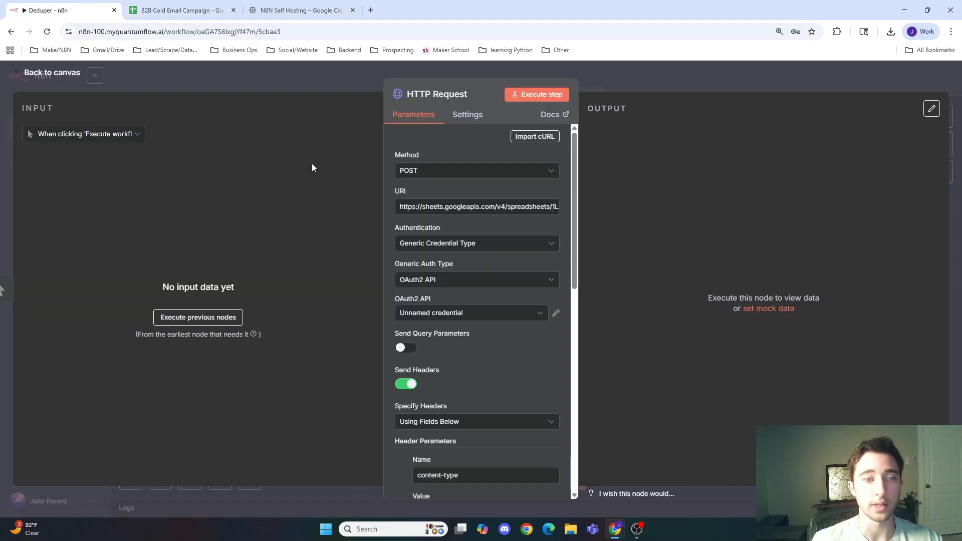
scroll(513, 356, "down", 1)
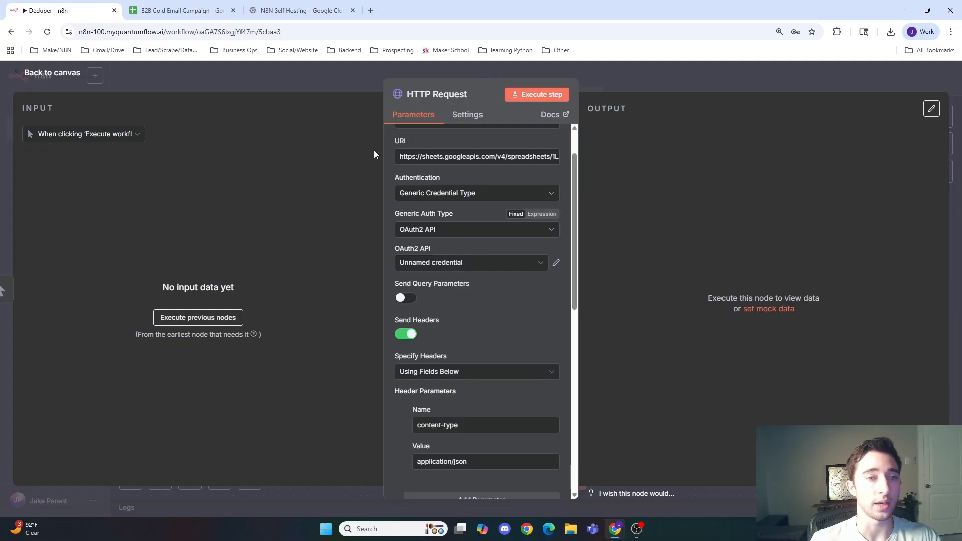
left_click(353, 79)
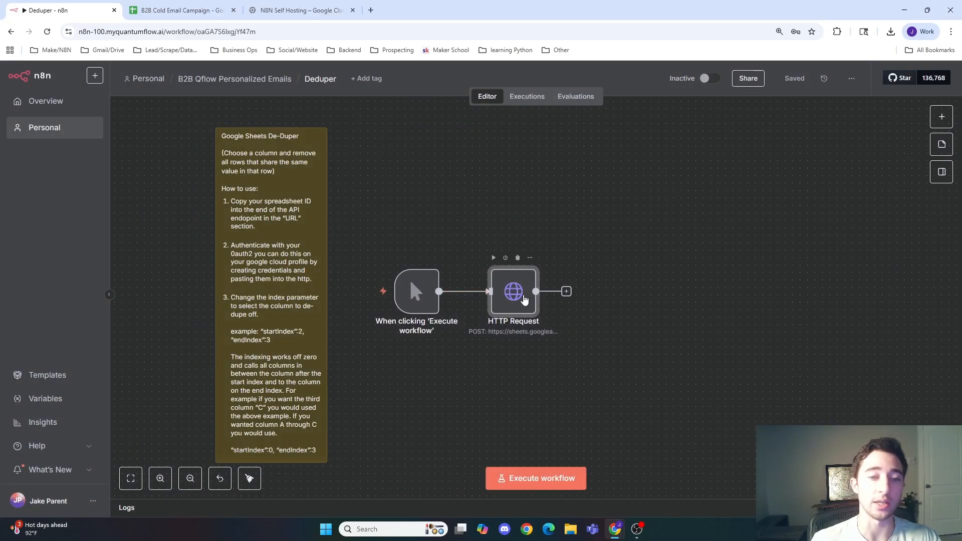
double_click(524, 294)
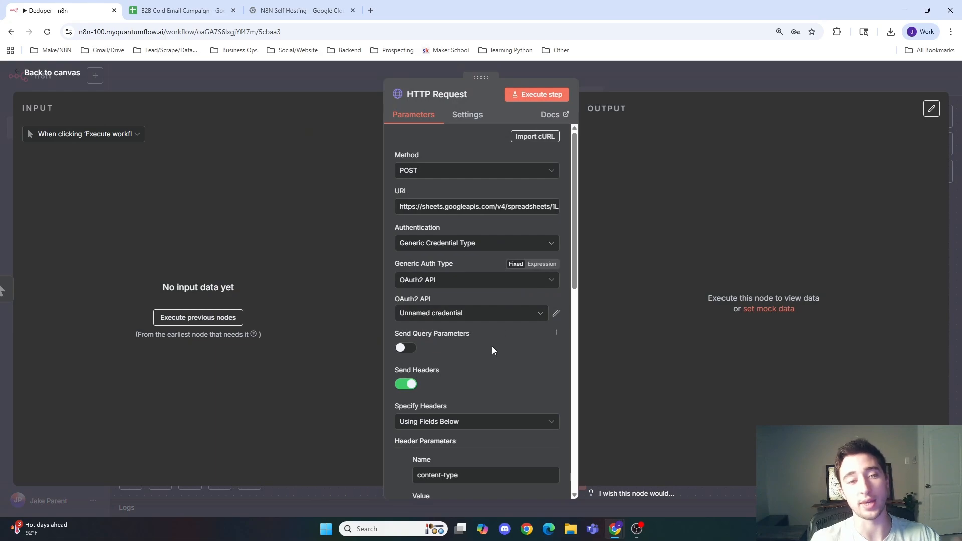
Step: Review the node's header parameters and body settings down to the JSON body
scroll(493, 346, "down", 4)
scroll(479, 323, "down", 3)
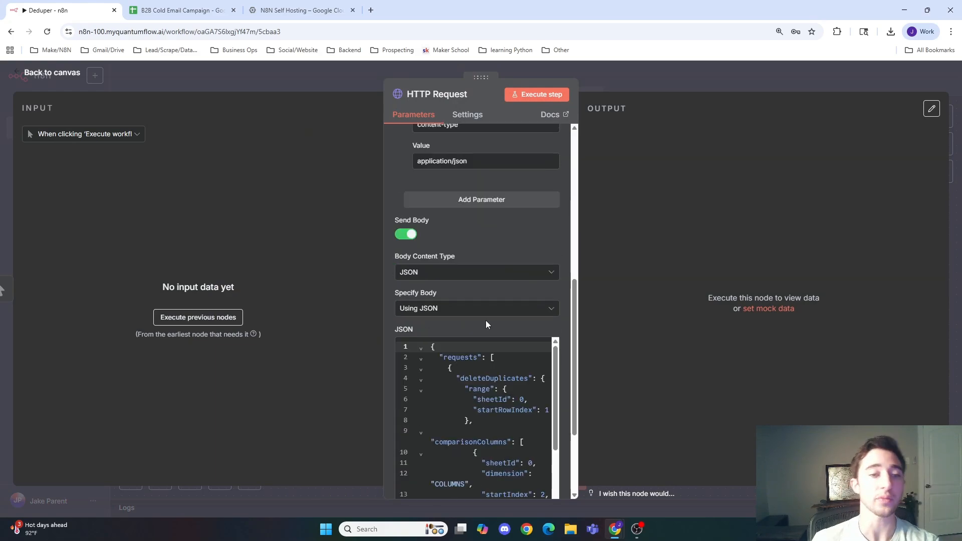
scroll(471, 326, "up", 5)
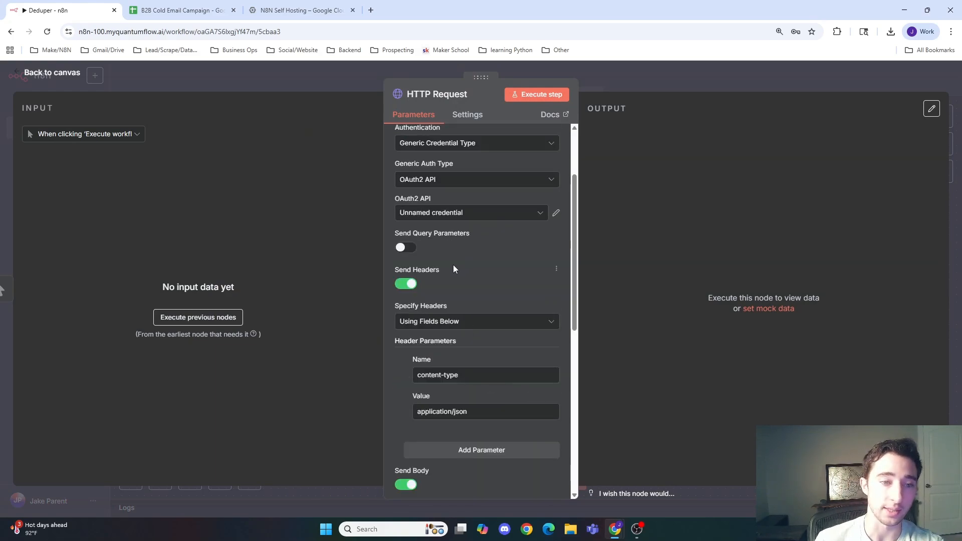
scroll(453, 266, "down", 2)
left_click(466, 279)
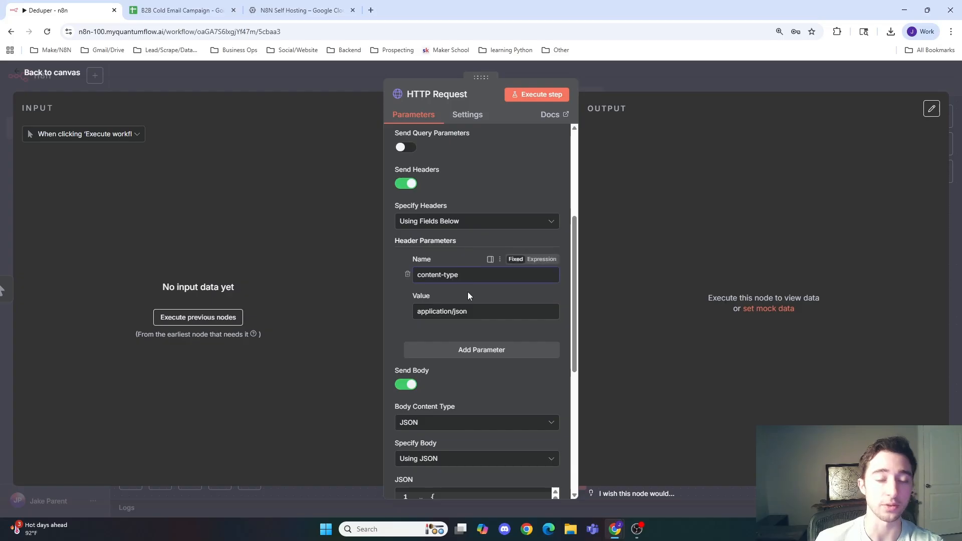
left_click(479, 313)
scroll(422, 312, "down", 1)
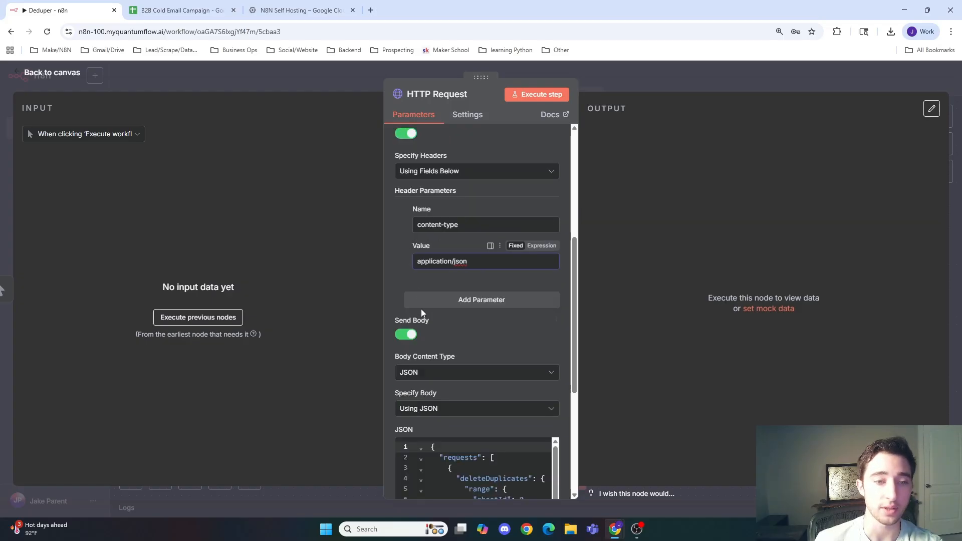
scroll(443, 276, "down", 3)
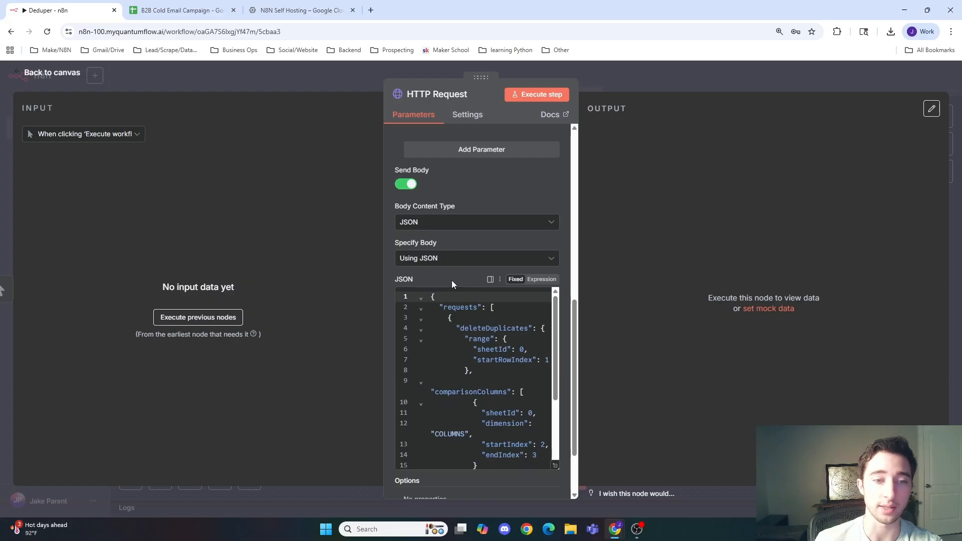
scroll(456, 291, "down", 1)
Step: Examine the JSON body's deleteDuplicates range and comparisonColumns startIndex and endIndex values
left_click(439, 258)
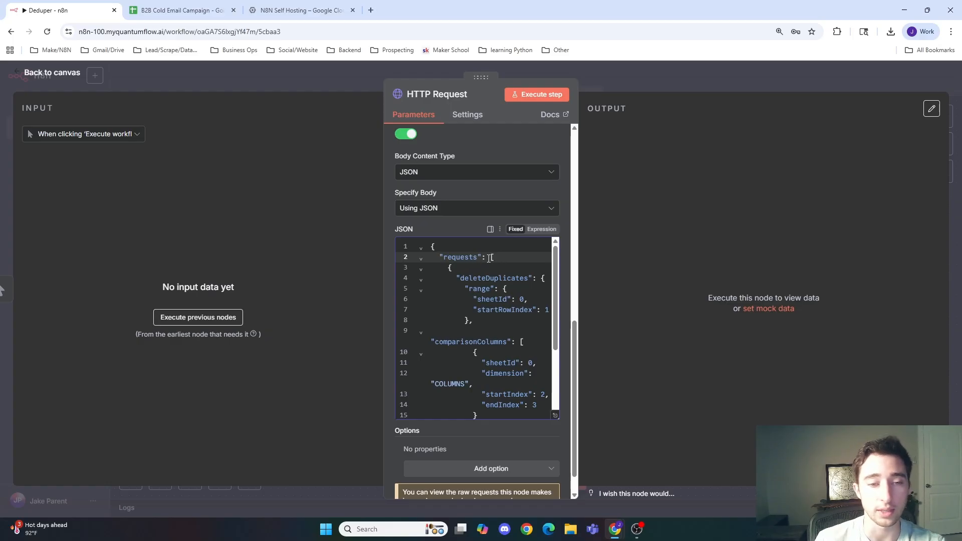
scroll(496, 278, "down", 1)
scroll(499, 280, "up", 1)
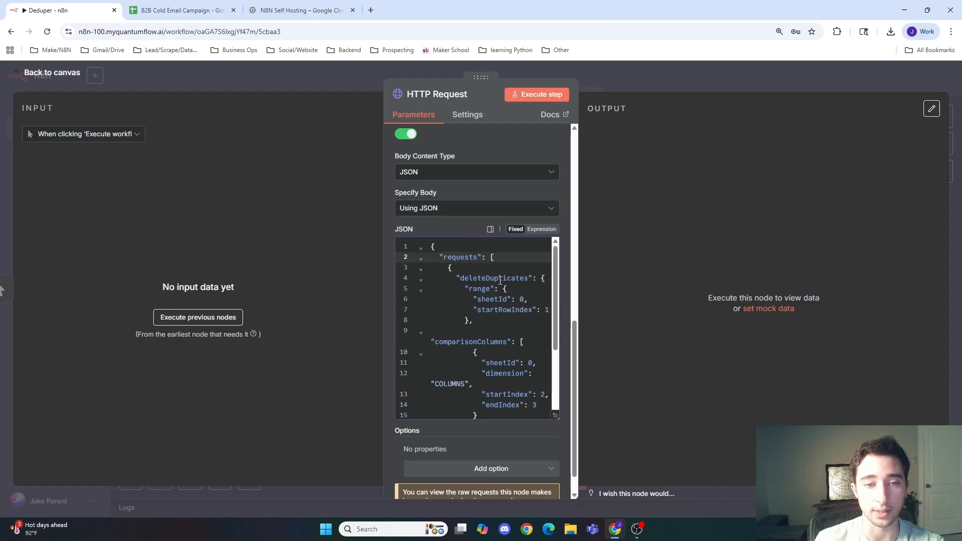
left_click(492, 278)
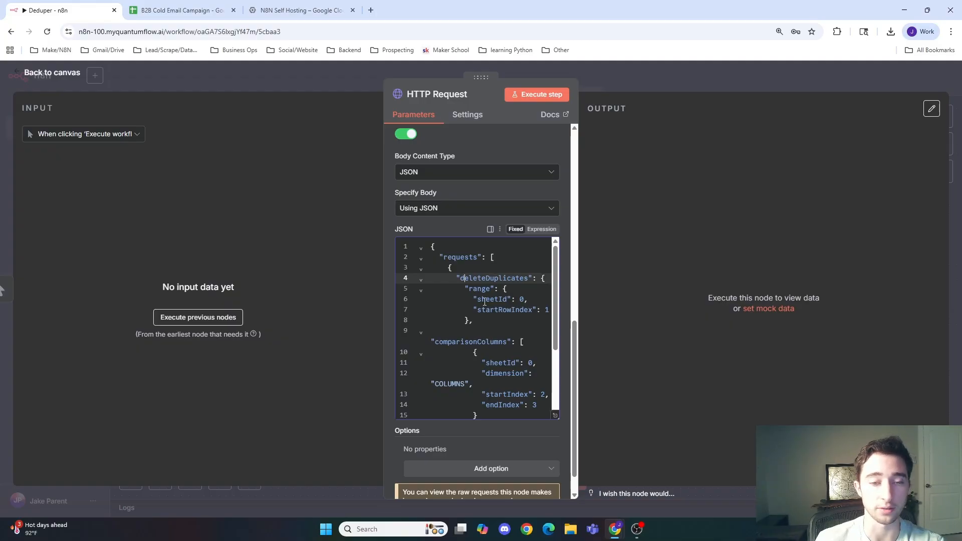
left_click(521, 299)
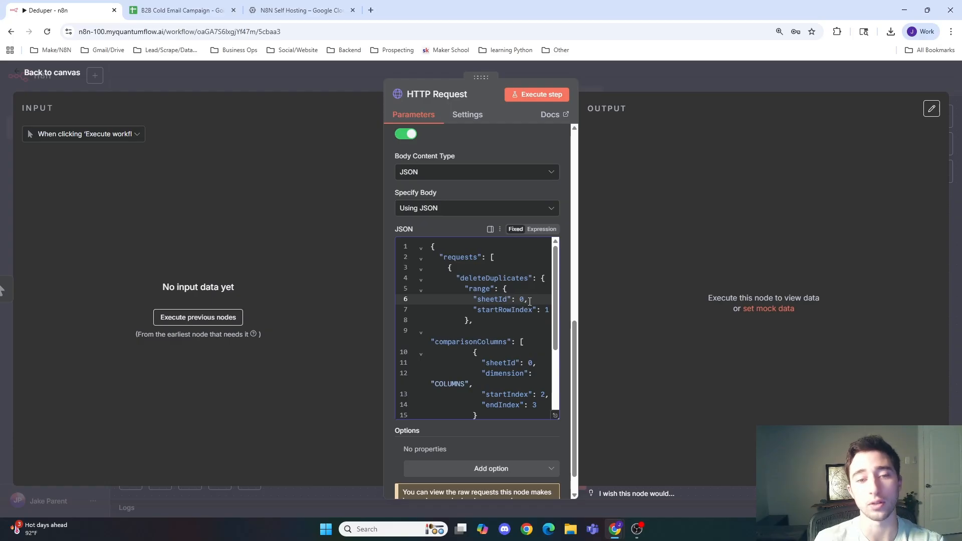
left_click(549, 310)
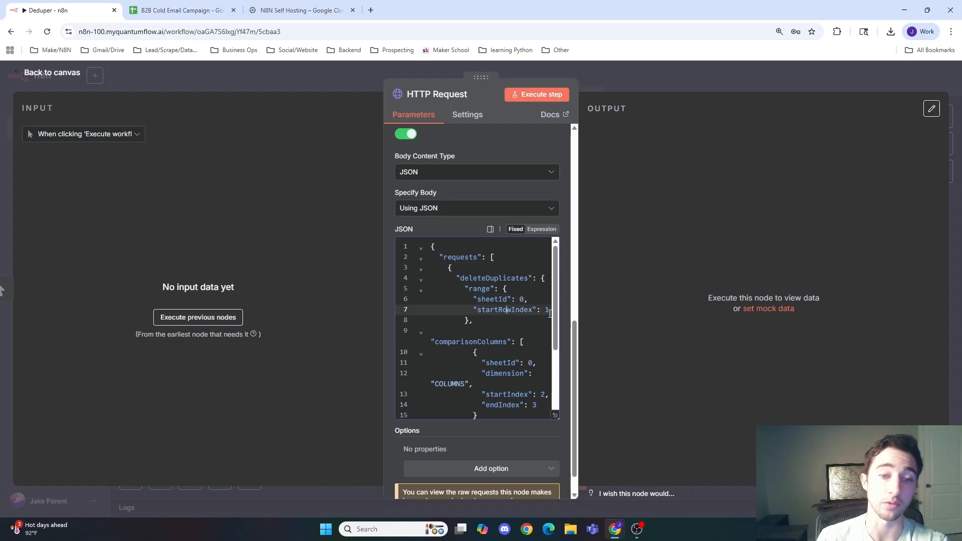
scroll(502, 339, "down", 1)
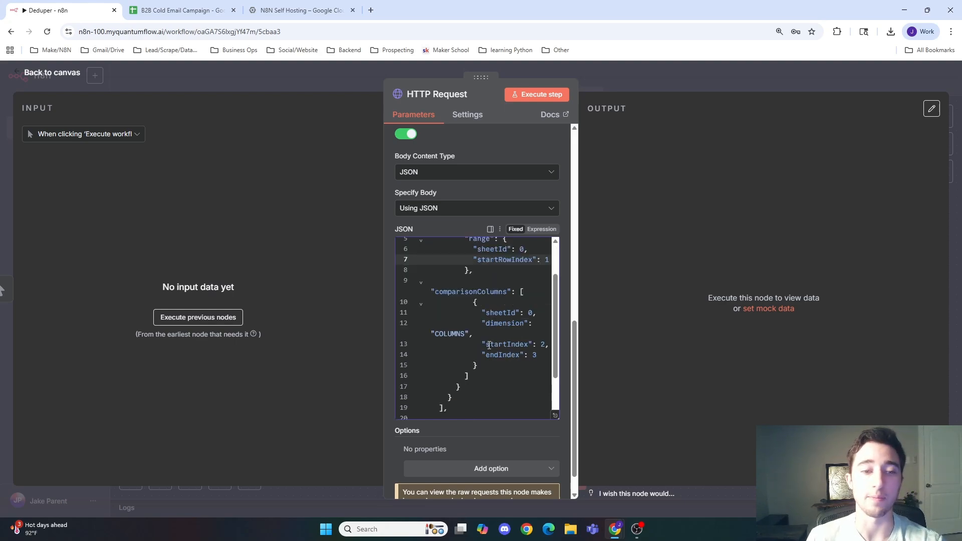
Step: Inspect the comparisonColumns entries and the includeSpreadsheetInResponse setting at the end of the JSON body
left_click(504, 290)
left_click(510, 312)
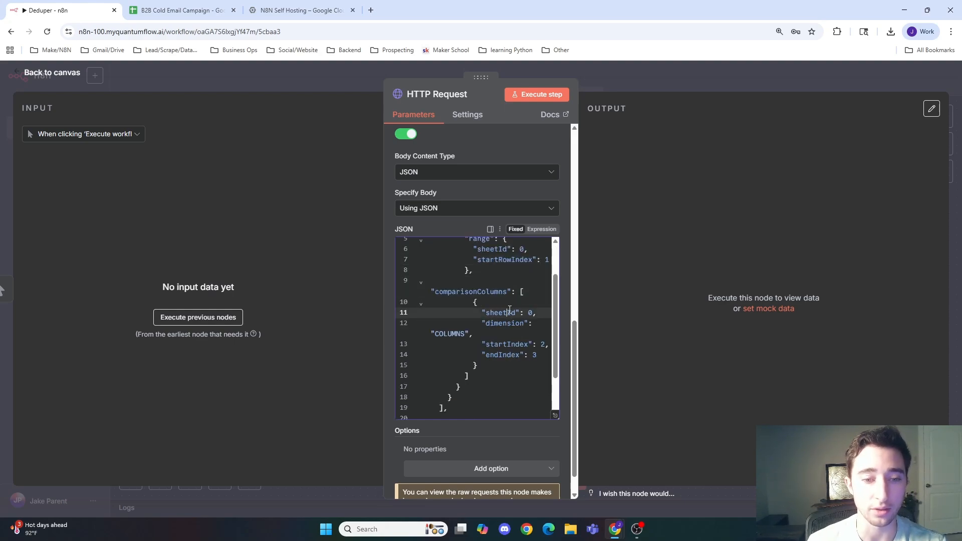
key("BackSpace")
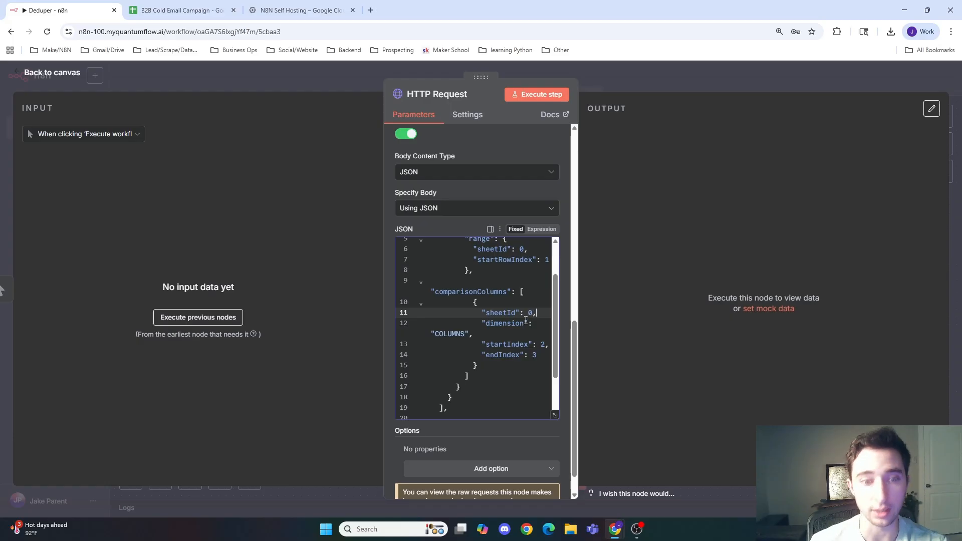
left_click(529, 323)
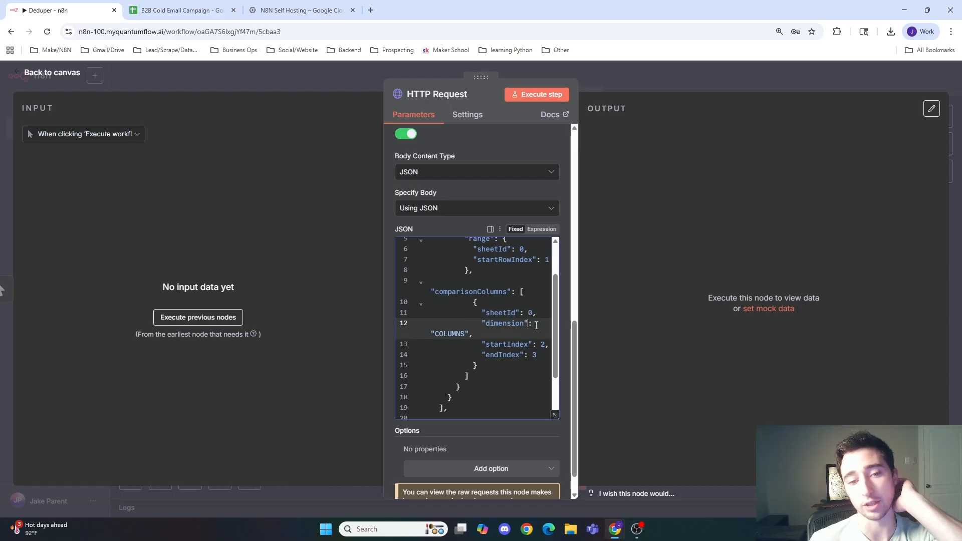
left_click_drag(477, 343, 466, 335)
left_click(468, 335)
left_click(517, 345)
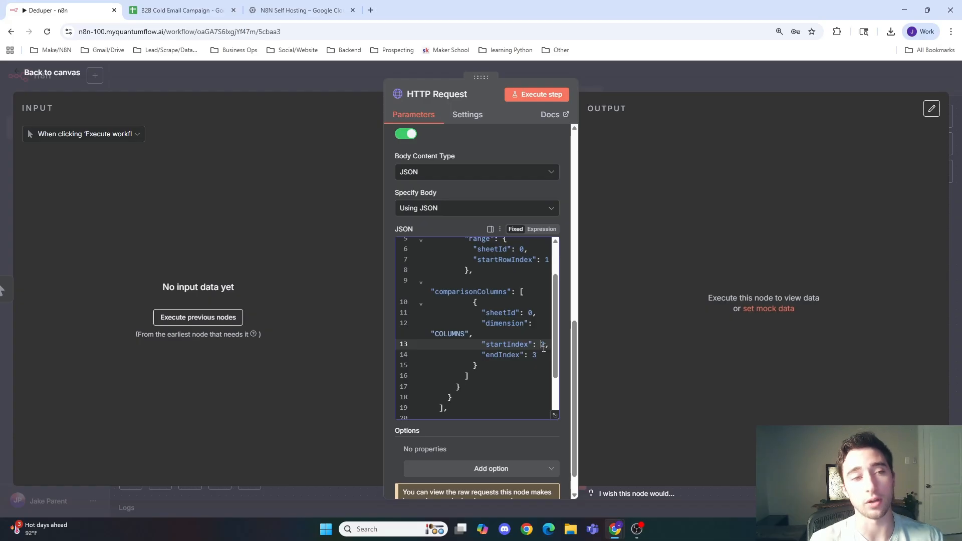
left_click(512, 356)
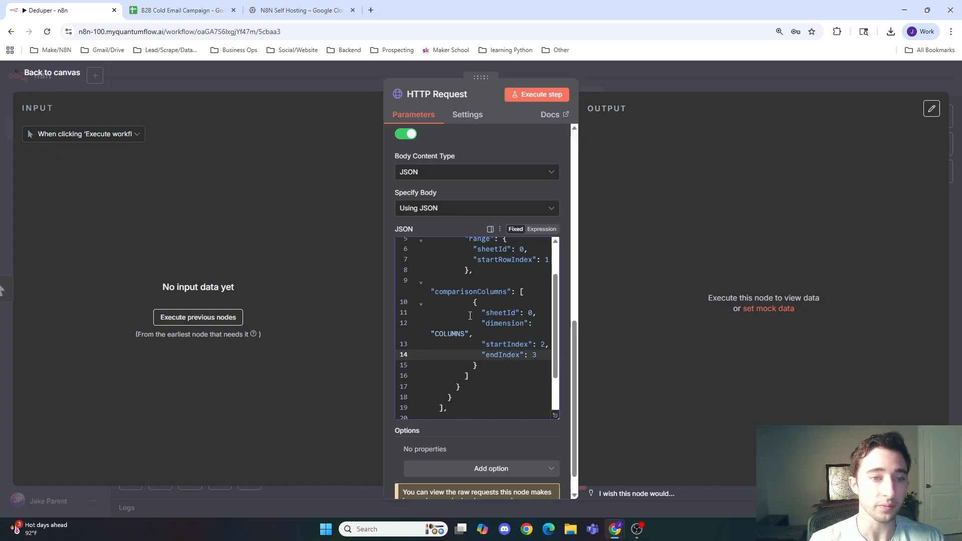
scroll(470, 316, "up", 2)
scroll(516, 348, "down", 3)
left_click(492, 366)
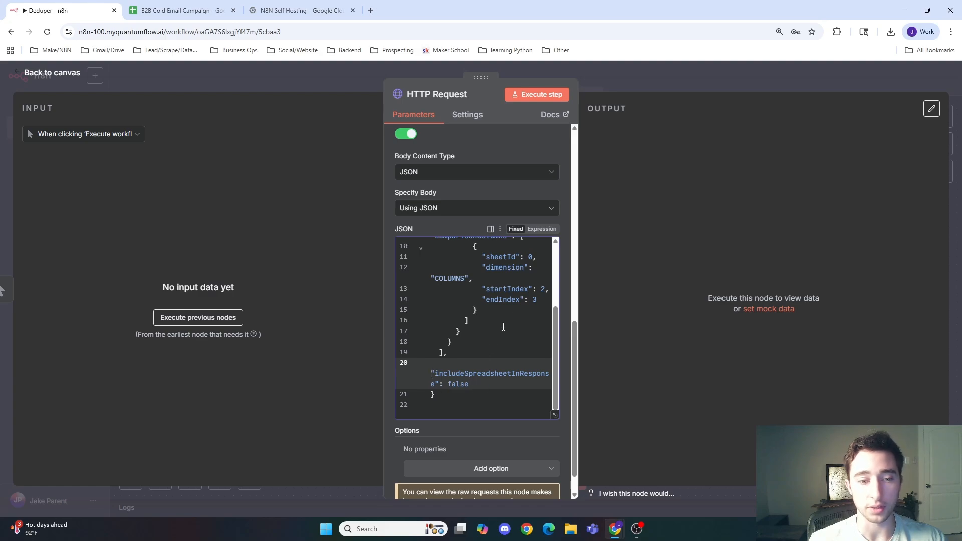
left_click(526, 290)
scroll(541, 326, "up", 1)
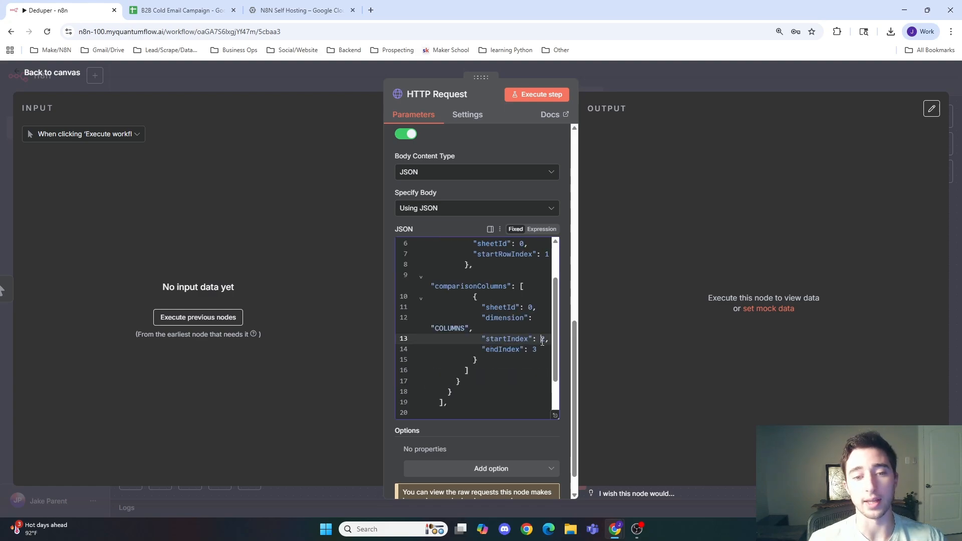
left_click(541, 350)
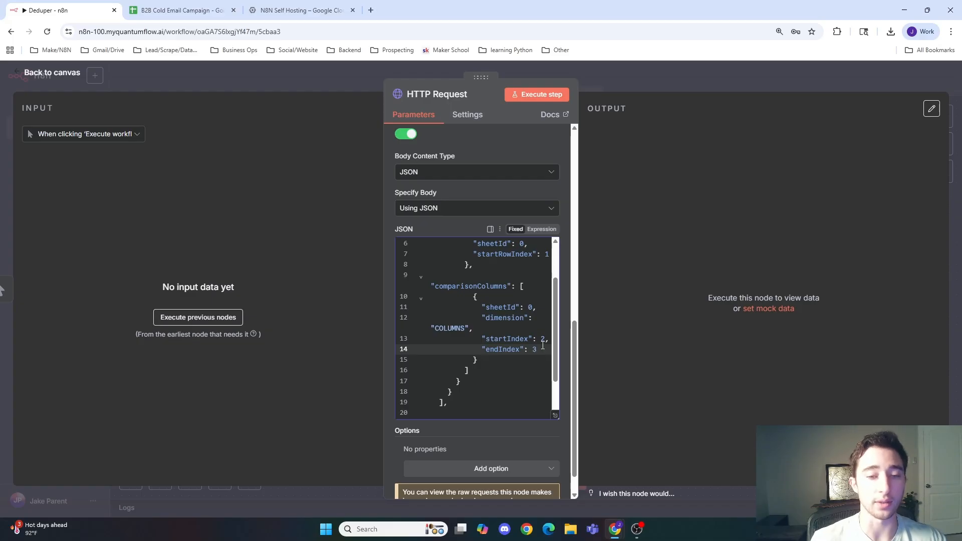
left_click(545, 340)
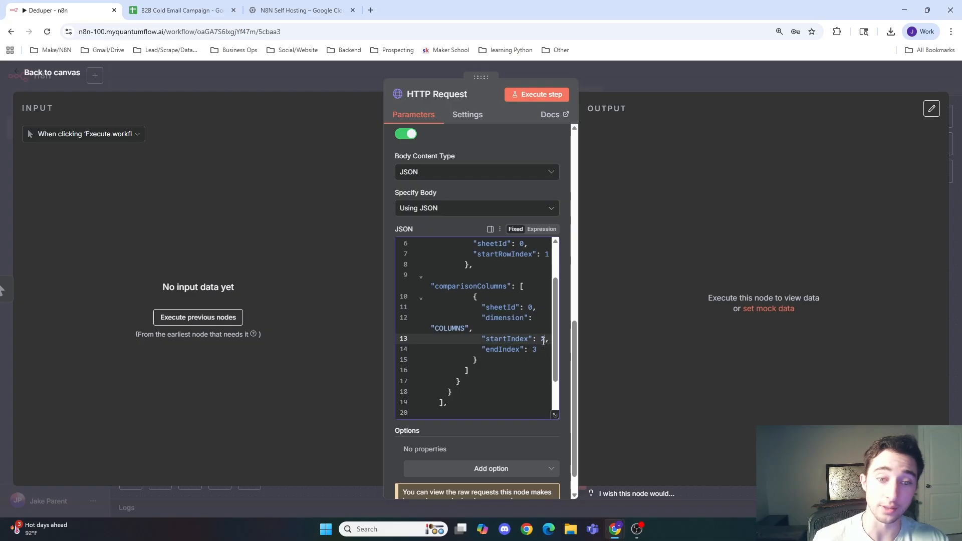
left_click(539, 351)
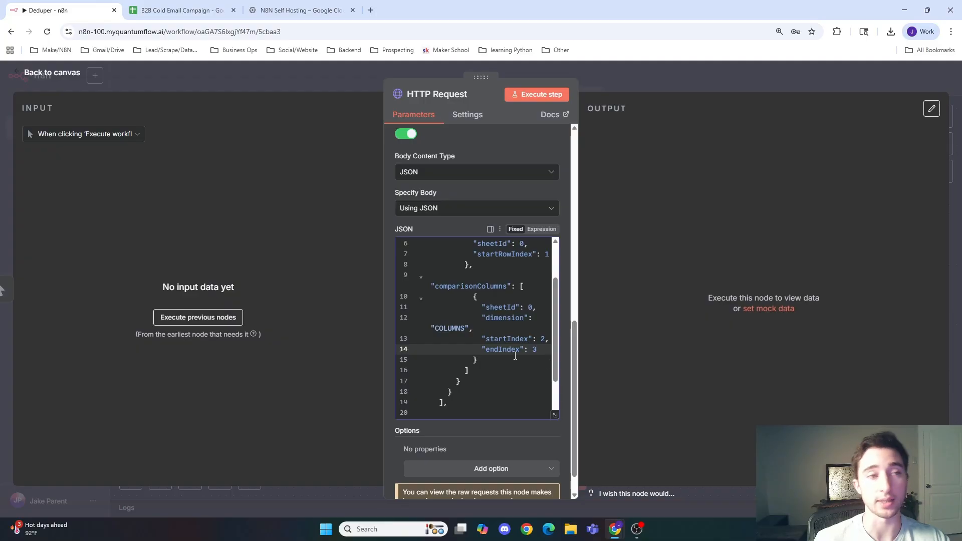
scroll(474, 342, "up", 10)
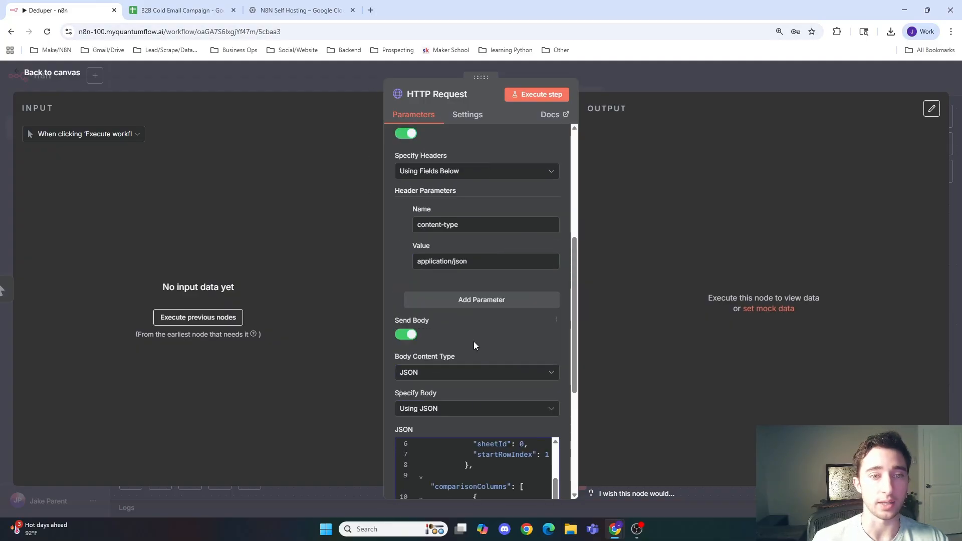
Step: Create a new blank spreadsheet from the campaign spreadsheet's file options
left_click(371, 10)
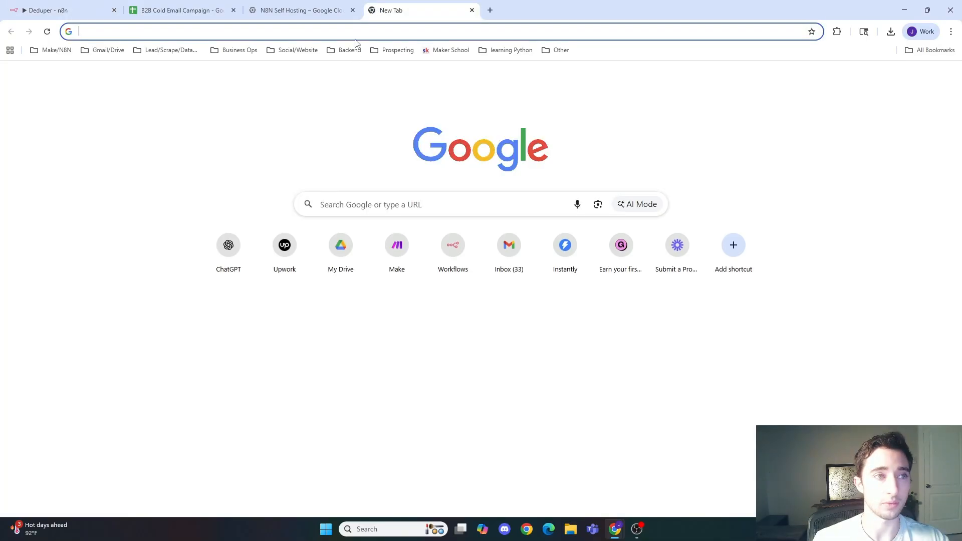
left_click(171, 5)
left_click(57, 84)
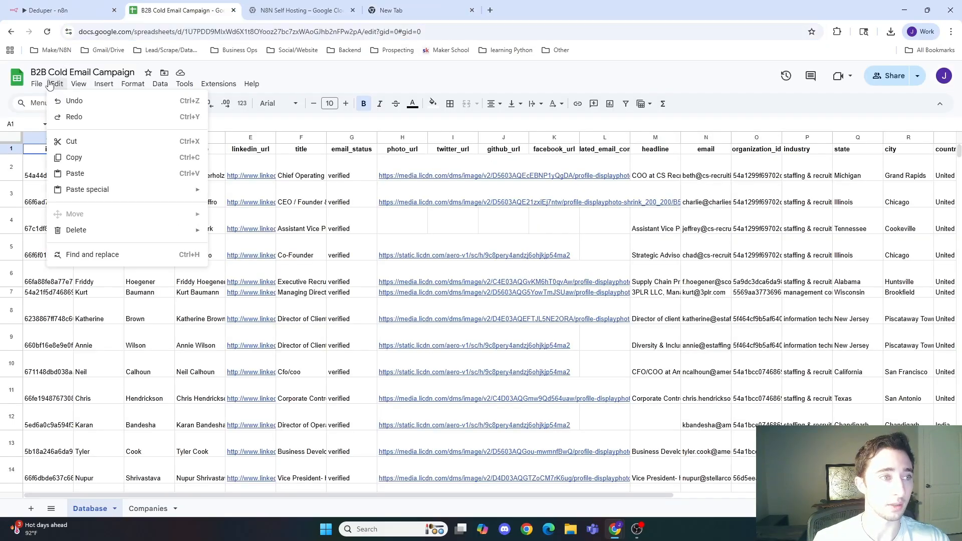
left_click(44, 86)
left_click(44, 86)
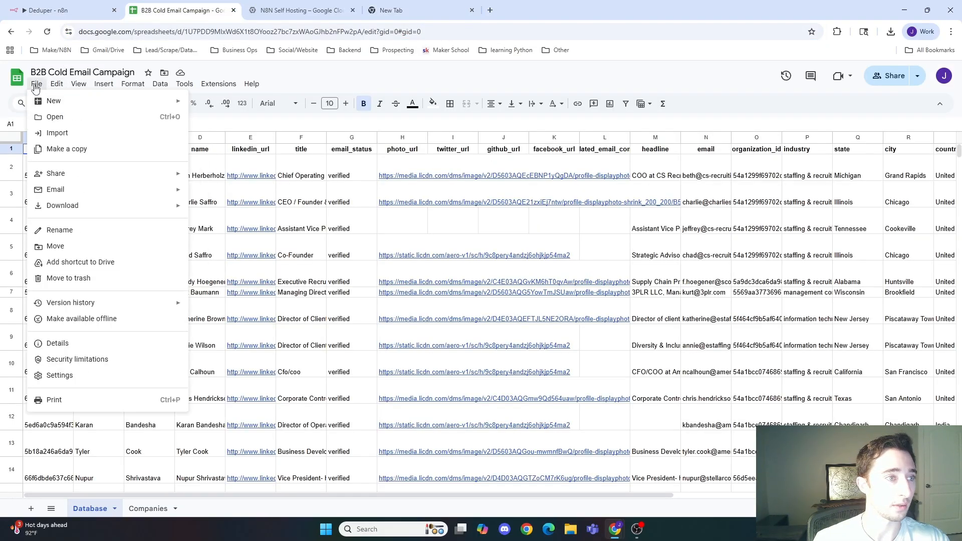
mouse_move(49, 101)
left_click(221, 104)
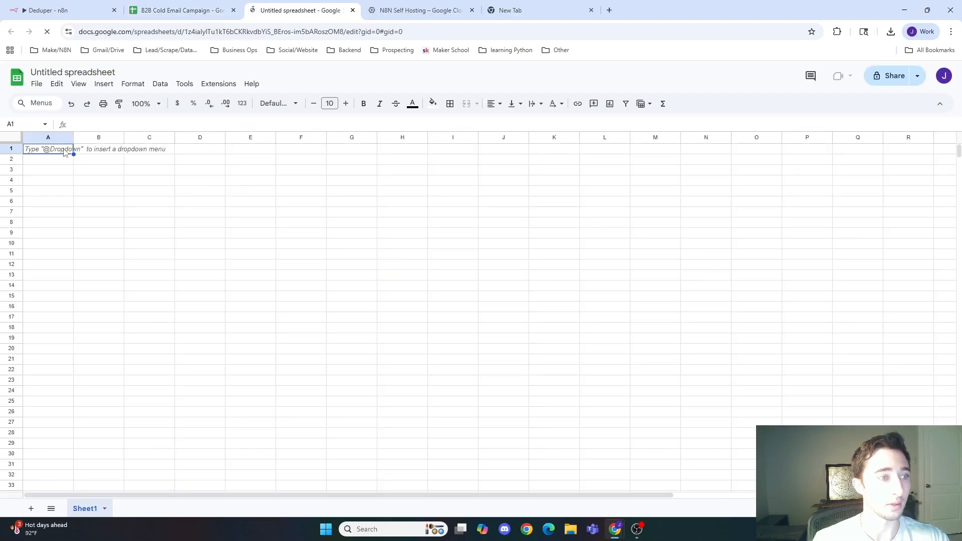
Step: Enter the column headers Name, Email and number in the first row
type("Name")
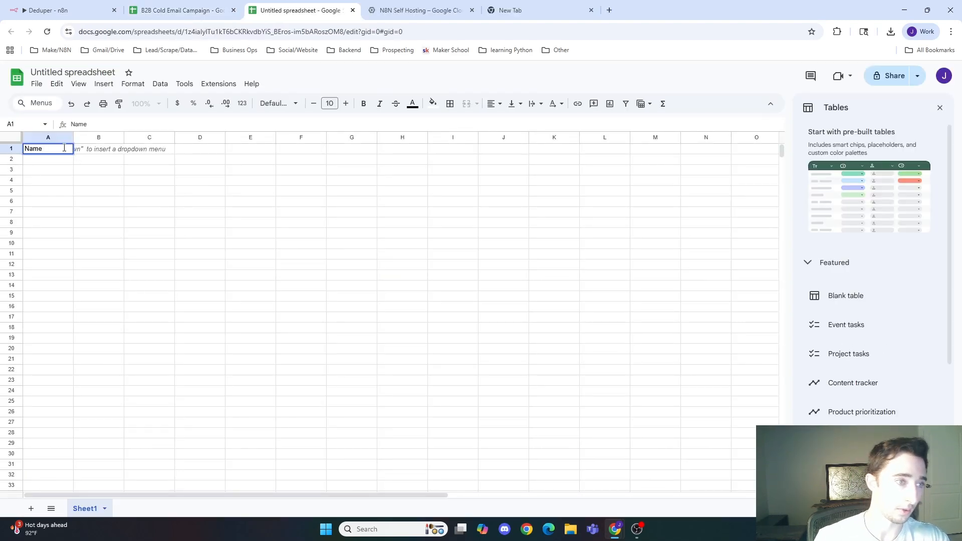
key("Tab")
type("Email")
key("Tab")
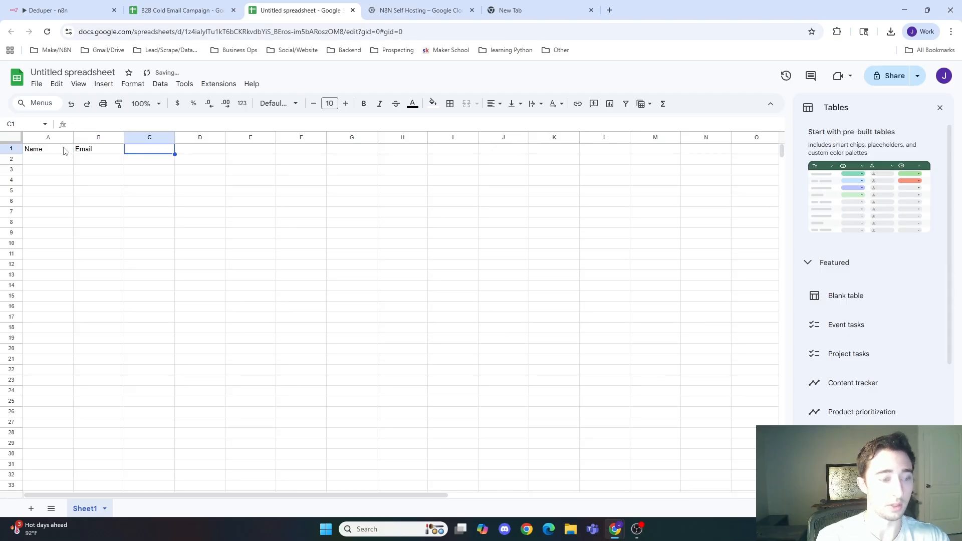
type("number")
key("Return")
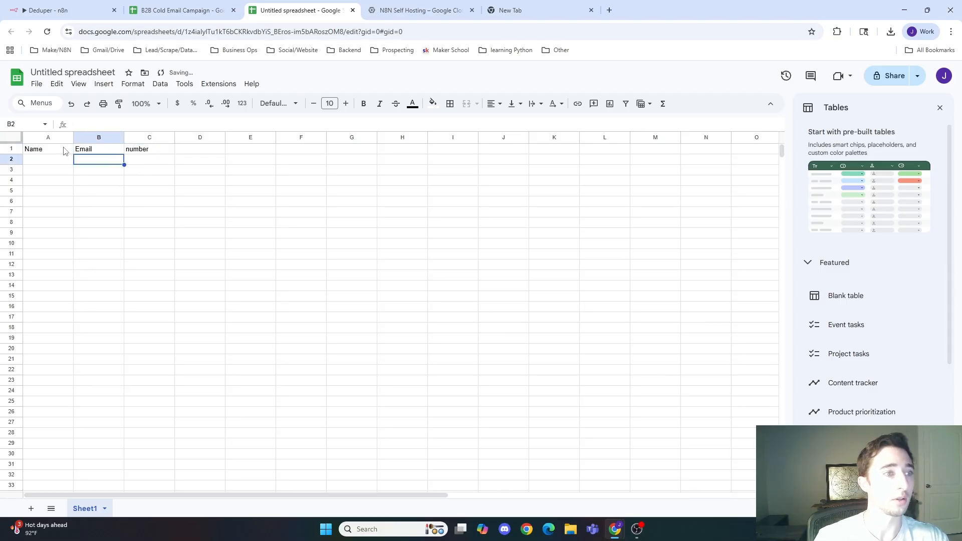
Step: Fill row 2 with a sample contact name, e-mail address and the number 808
type("bob")
key("Tab")
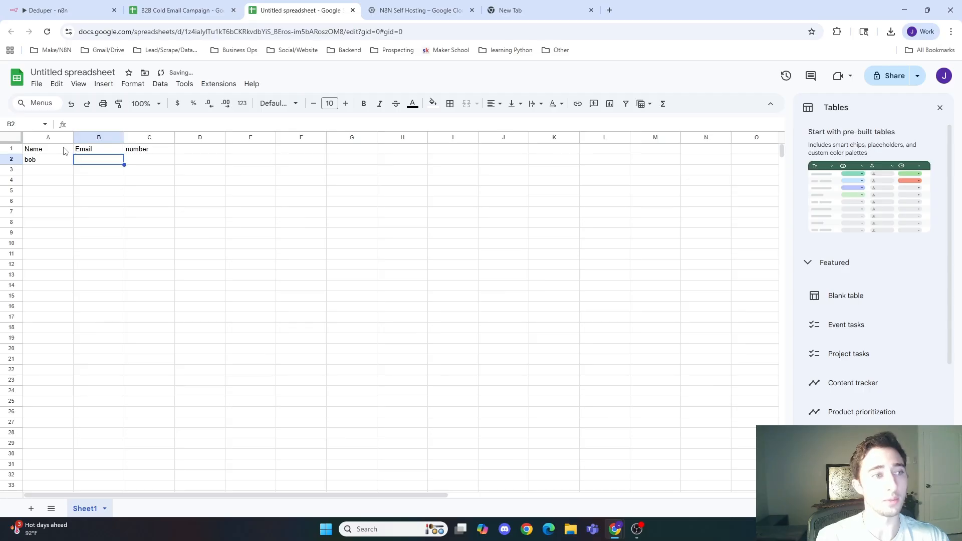
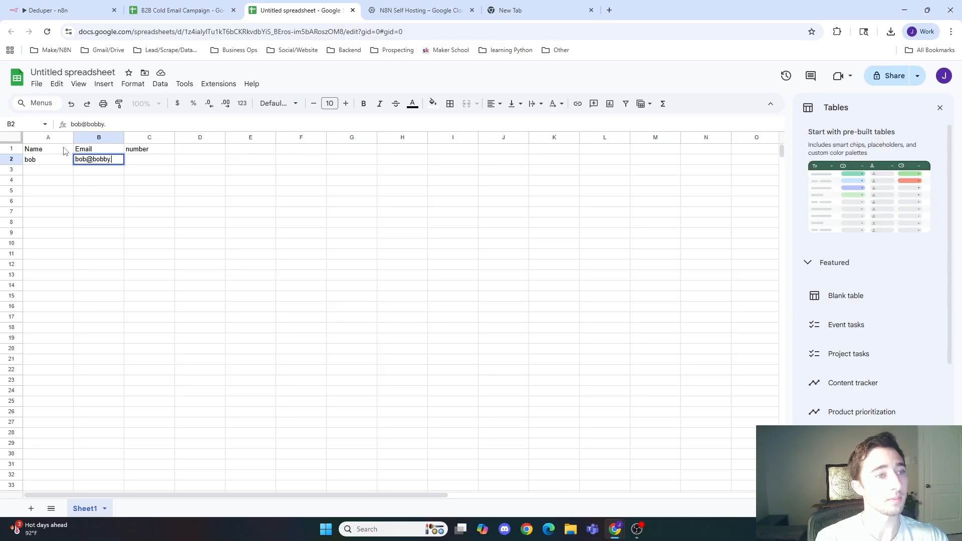
key("Tab")
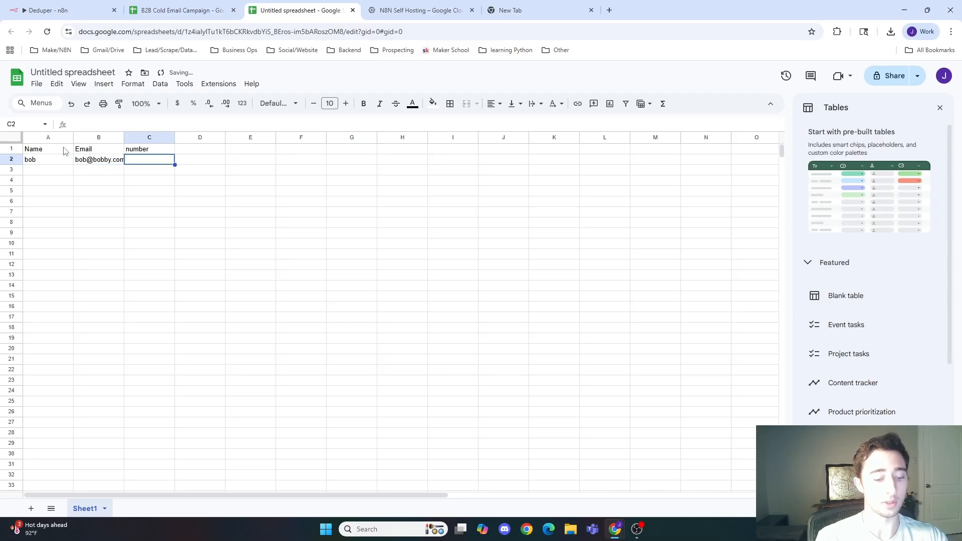
type("808")
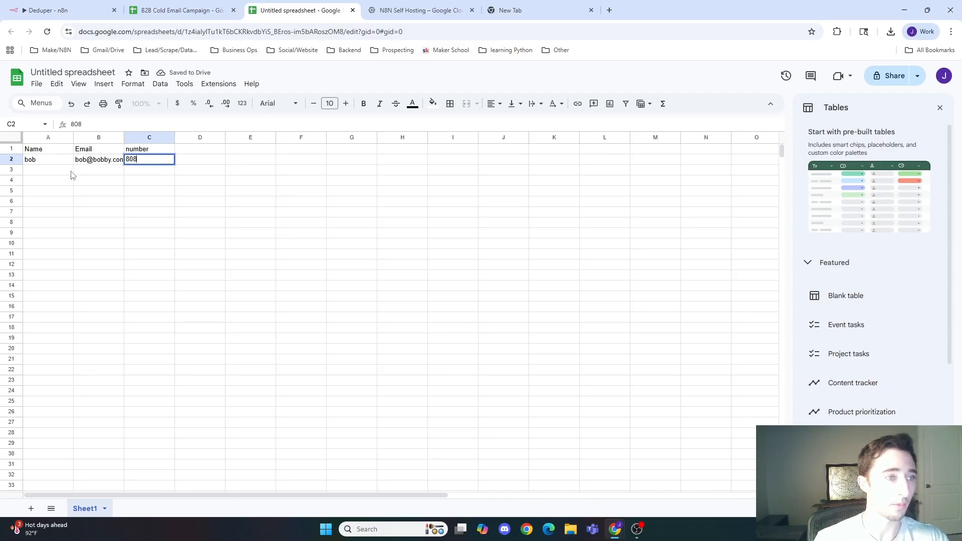
key("Return")
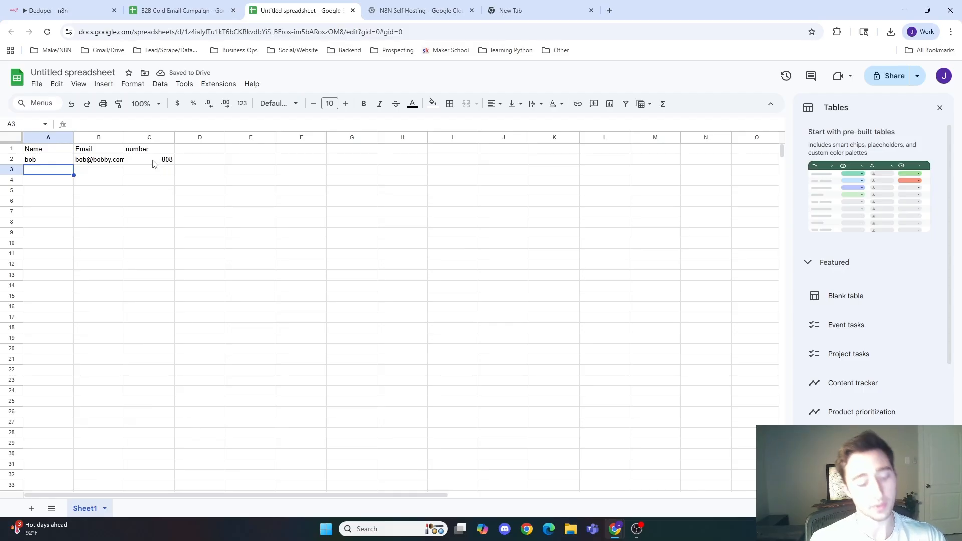
Step: Copy the whole of row 2 and paste it into row 3 as a duplicate
left_click(6, 159)
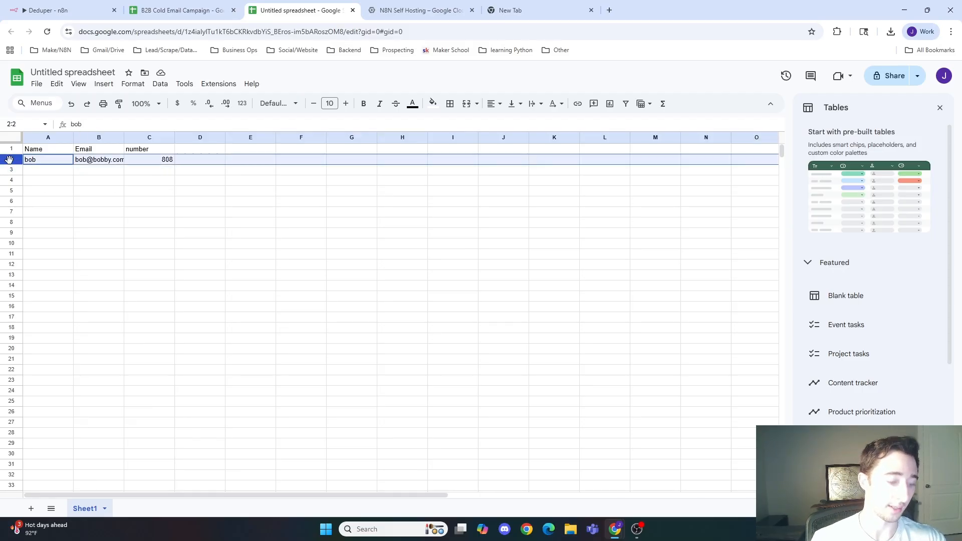
left_click(15, 170)
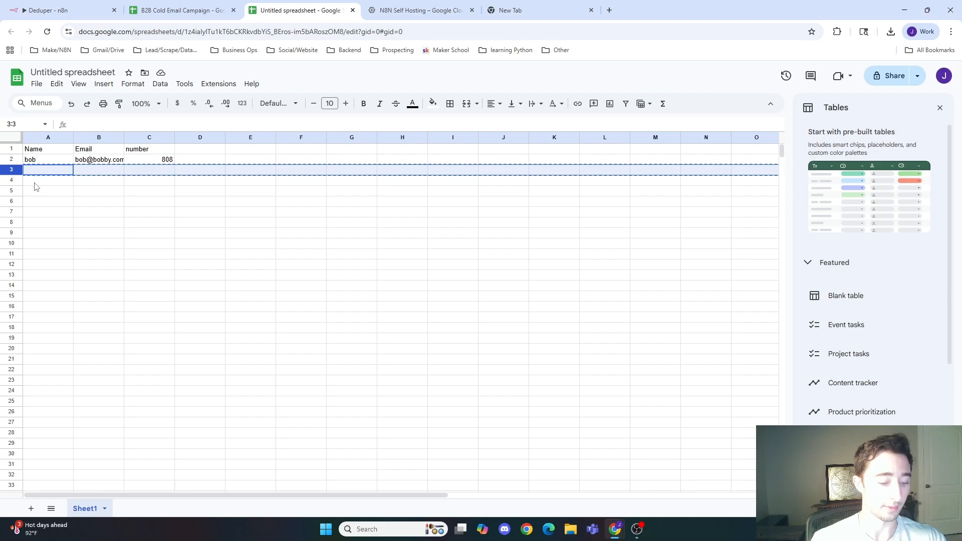
key("ctrl+v")
left_click(11, 159)
key("ctrl+c")
left_click(11, 170)
key("ctrl+v")
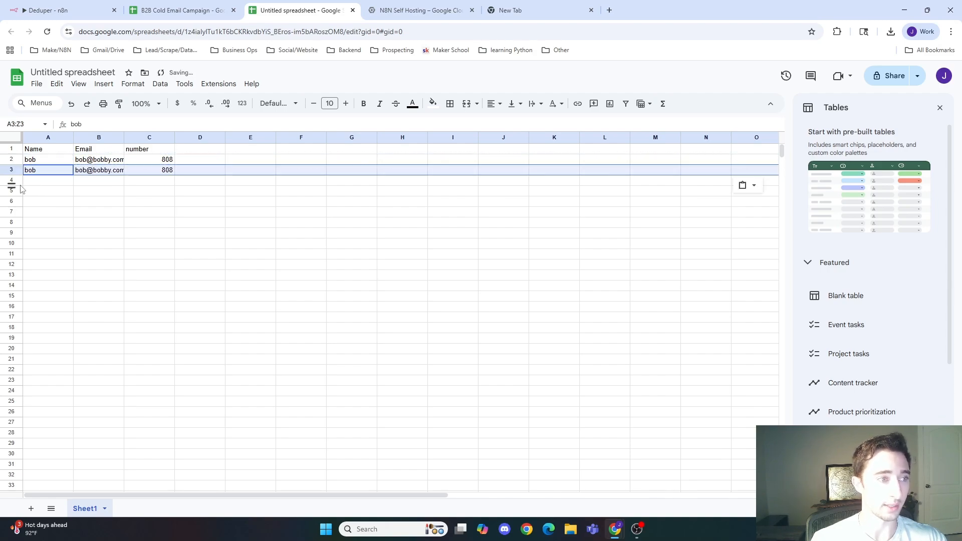
Step: Fill row 4 with a different sample contact name, e-mail address and the number 909
left_click(40, 185)
type("Ti")
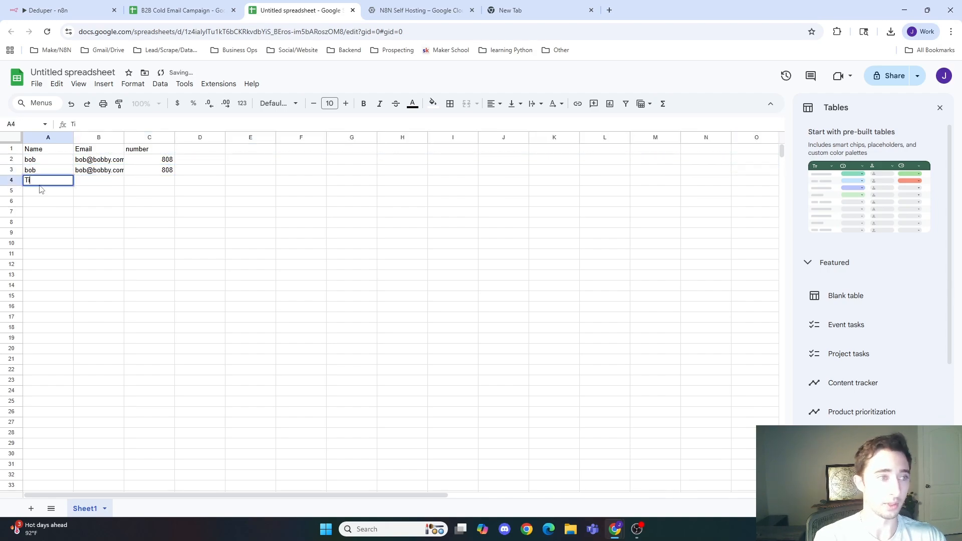
type("m")
key("Tab")
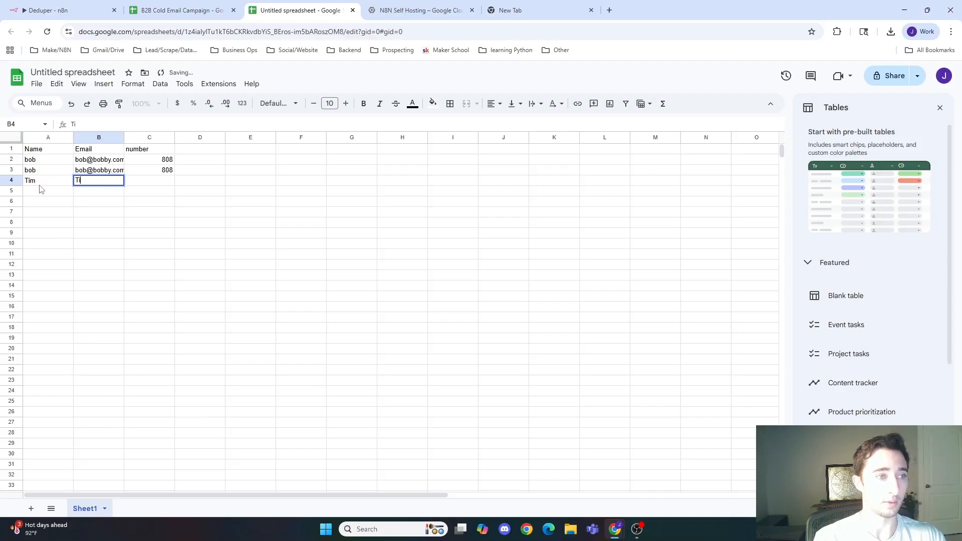
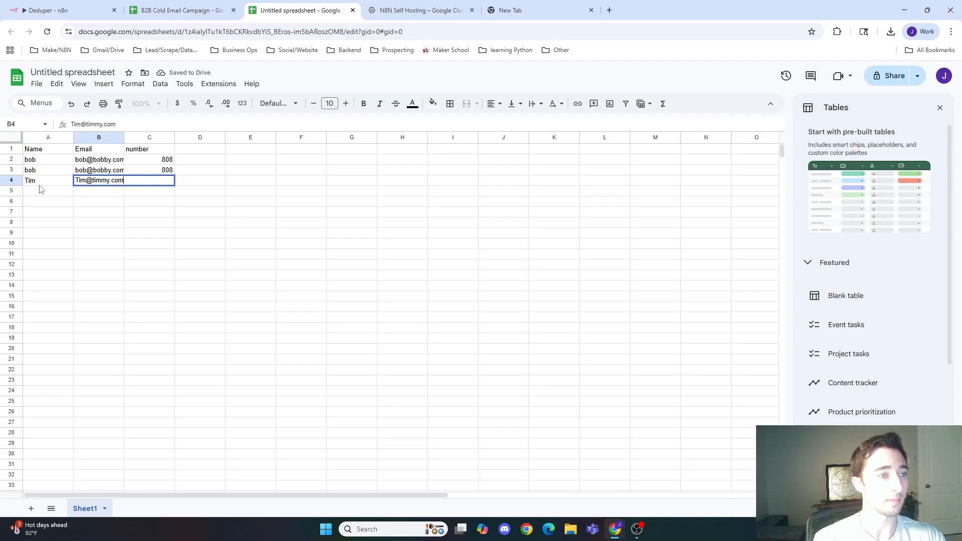
key("Tab")
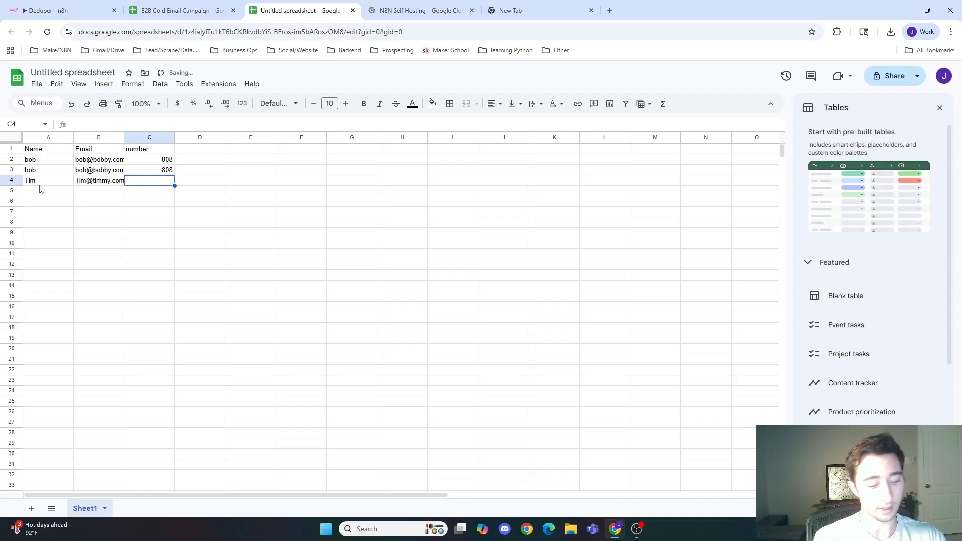
type("909")
key("Return")
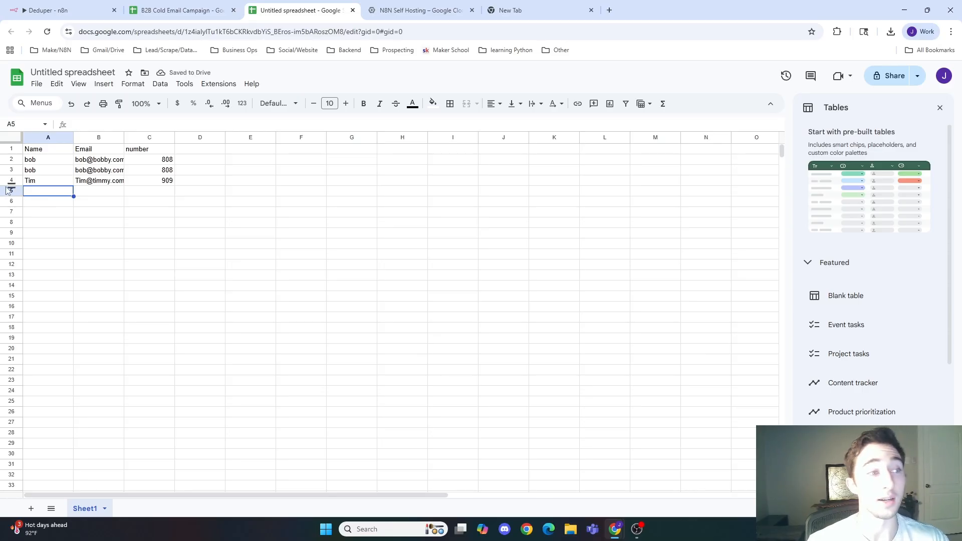
Step: Copy row 4 and paste it into rows 5, 6 and 7 as duplicates
left_click(14, 180)
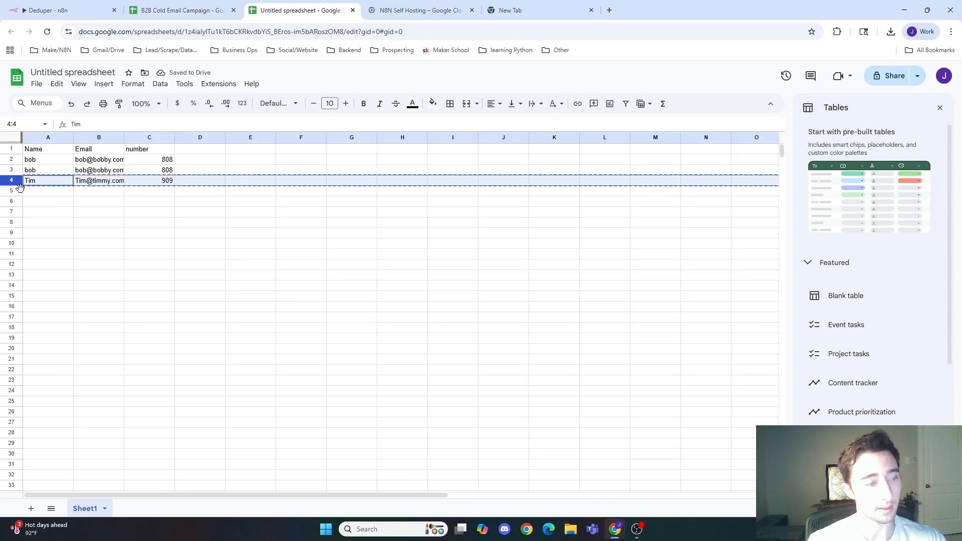
key("ctrl+c")
left_click(15, 190)
key("ctrl+v")
left_click(12, 201)
key("ctrl+v")
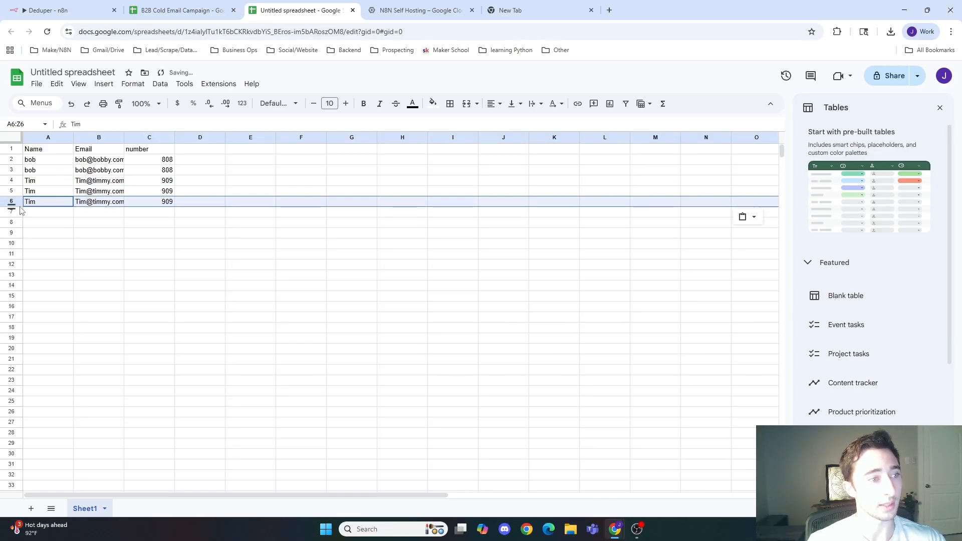
left_click(12, 213)
key("ctrl+v")
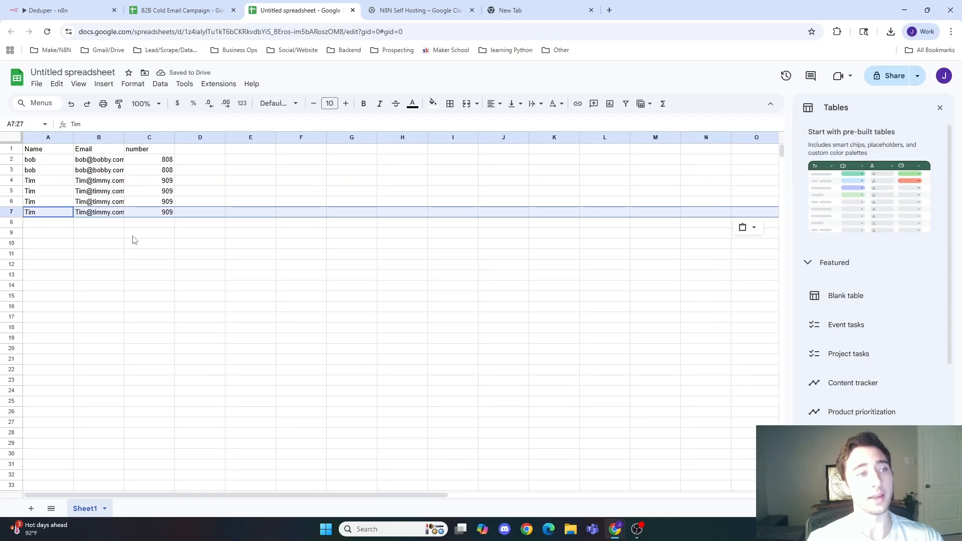
left_click(111, 201)
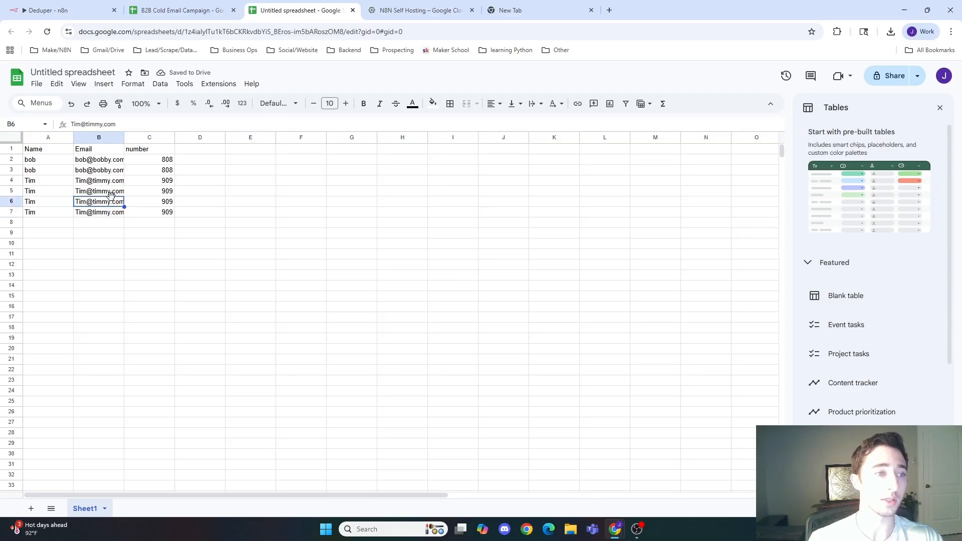
left_click(111, 212)
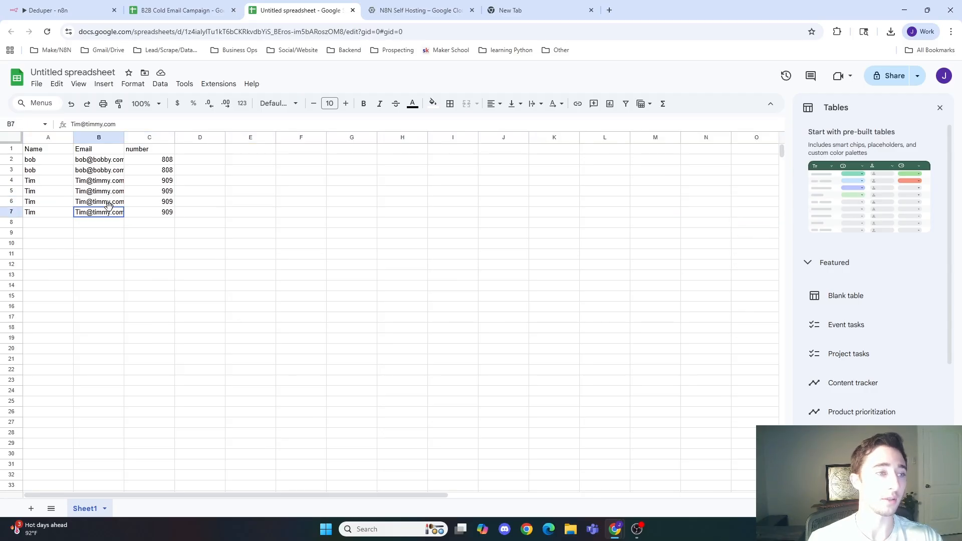
left_click(104, 242)
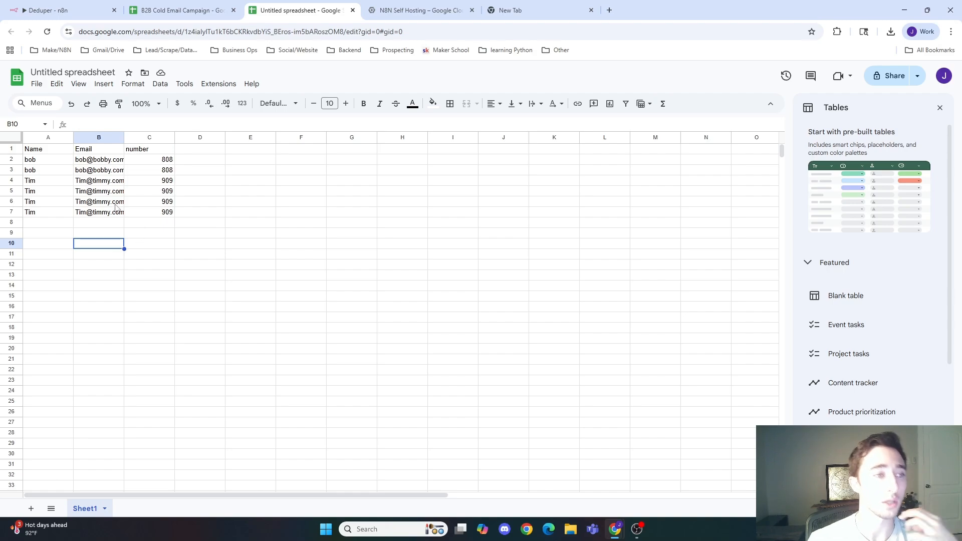
left_click(89, 151)
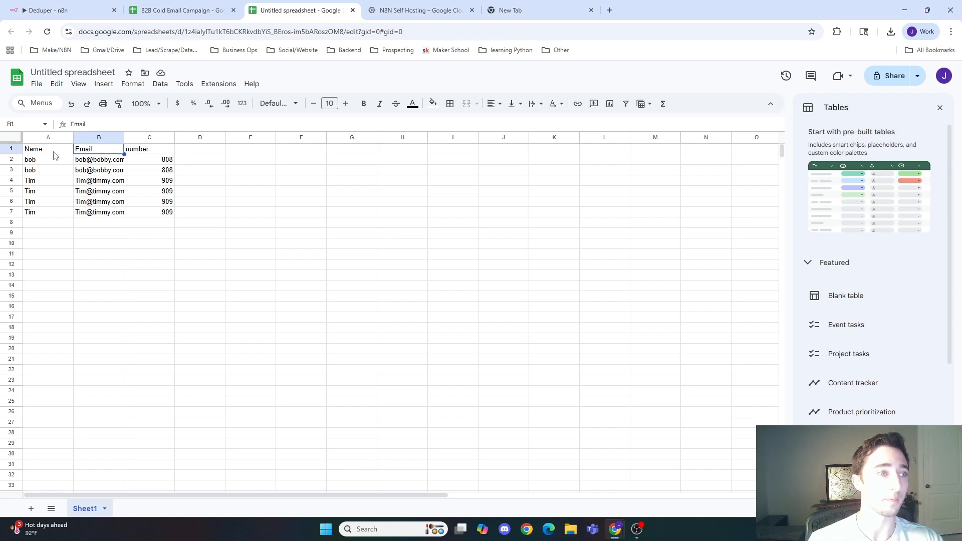
left_click(60, 151)
left_click(103, 152)
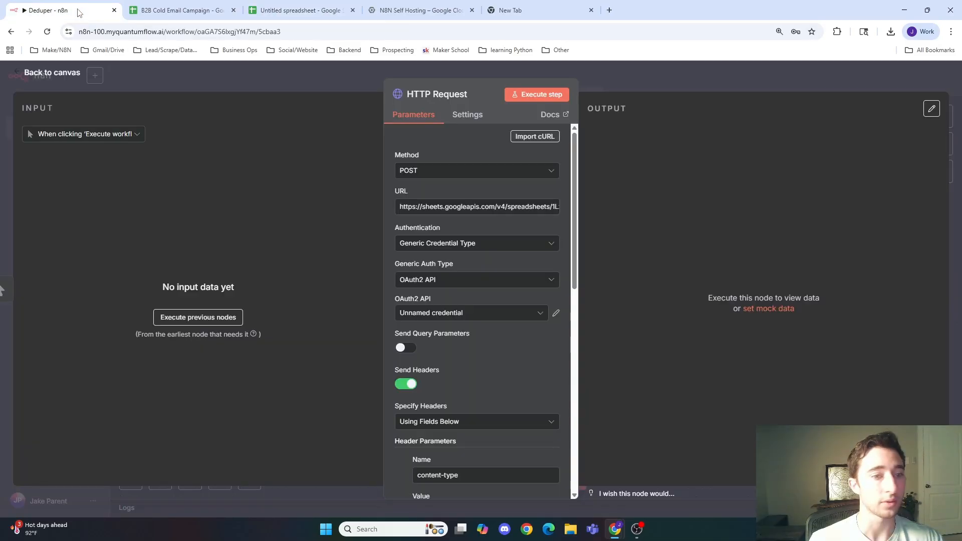
Step: In the HTTP Request node's JSON body, set the comparison column startIndex to 1 and endIndex to 2
left_click(80, 11)
scroll(479, 335, "down", 3)
scroll(479, 335, "down", 4)
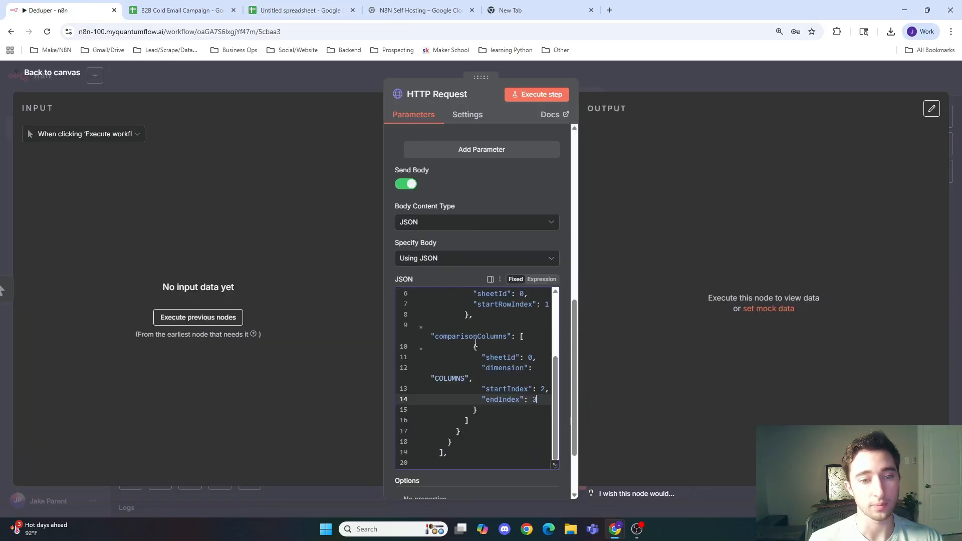
scroll(524, 364, "down", 1)
left_click(547, 339)
type(",")
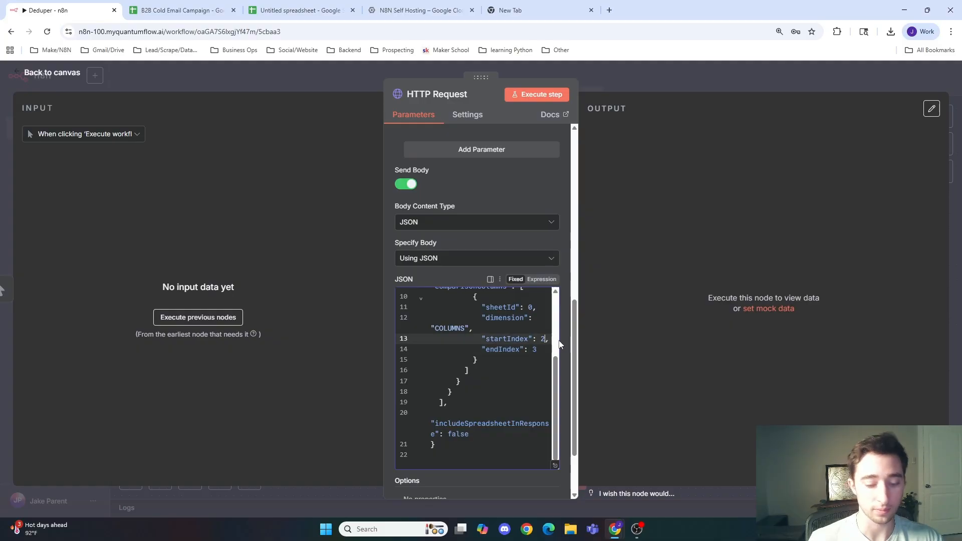
left_click(541, 350)
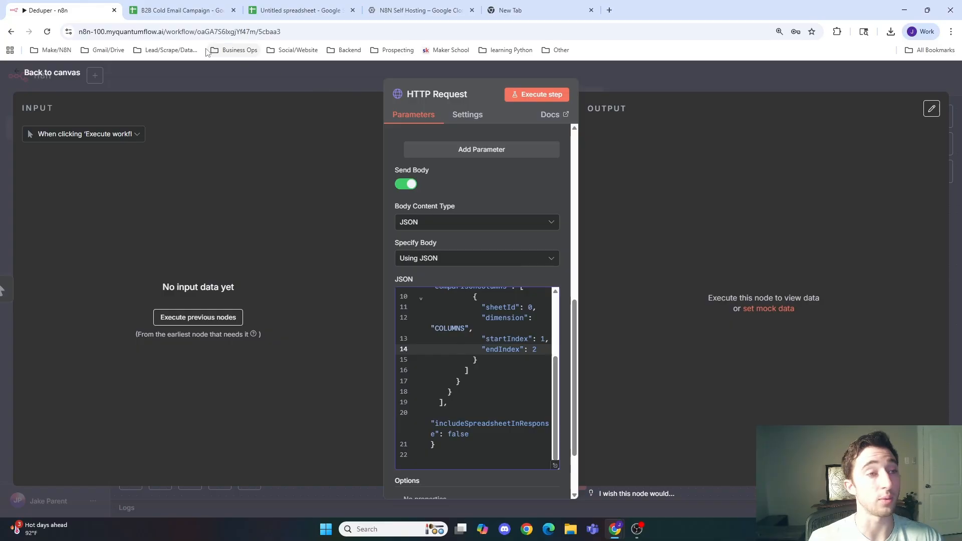
Step: Copy the test spreadsheet's ID from its address and paste it into the HTTP Request URL in place of the old ID
scroll(481, 340, "up", 10)
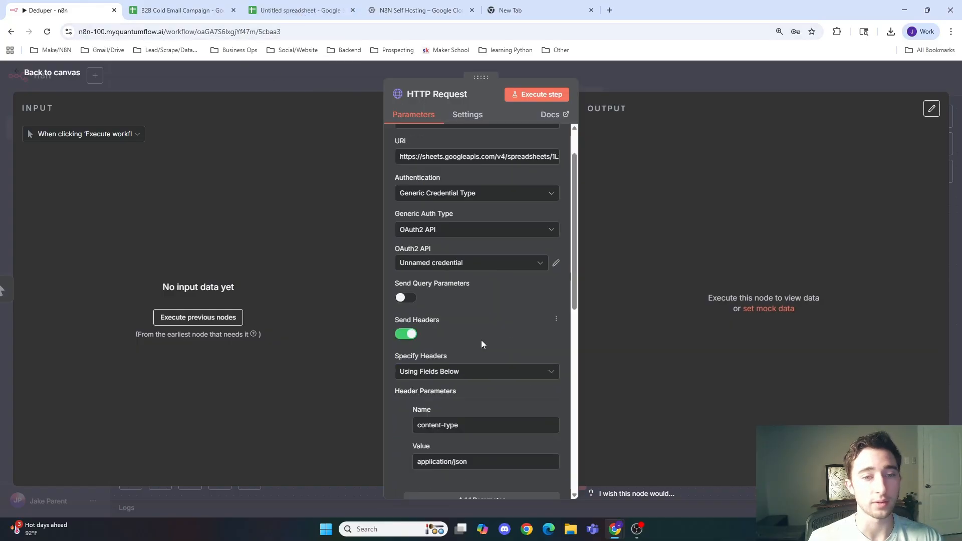
left_click(301, 10)
left_click(320, 32)
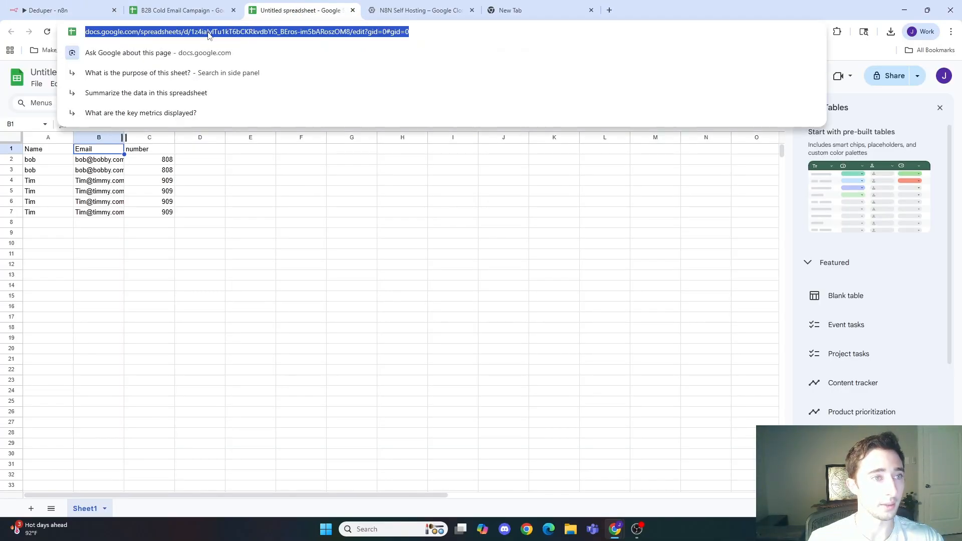
left_click_drag(320, 31, 210, 31)
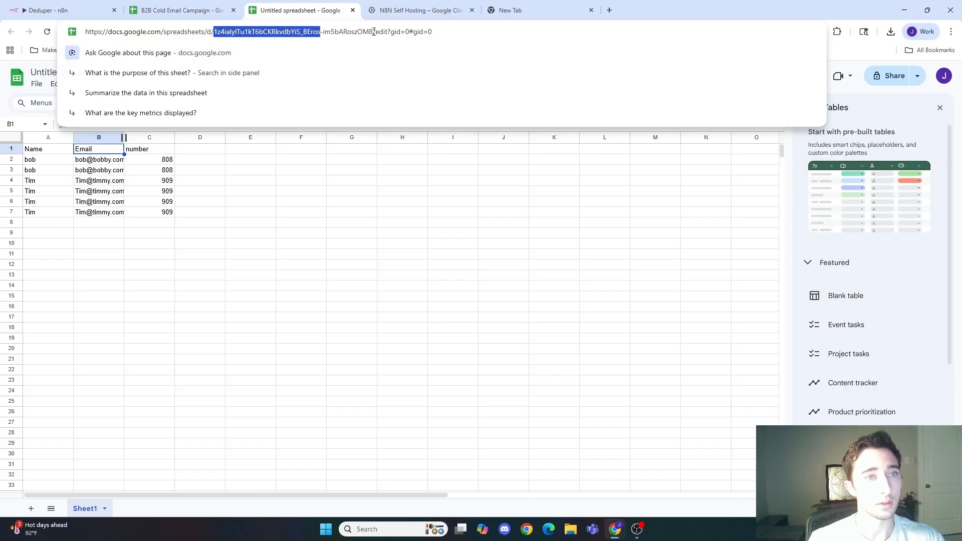
left_click(373, 31, "shift")
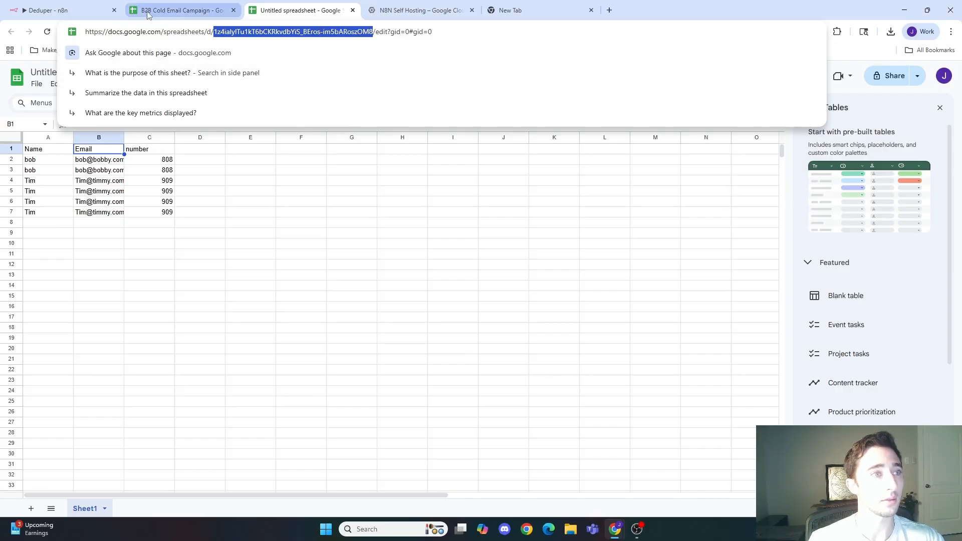
left_click(60, 10)
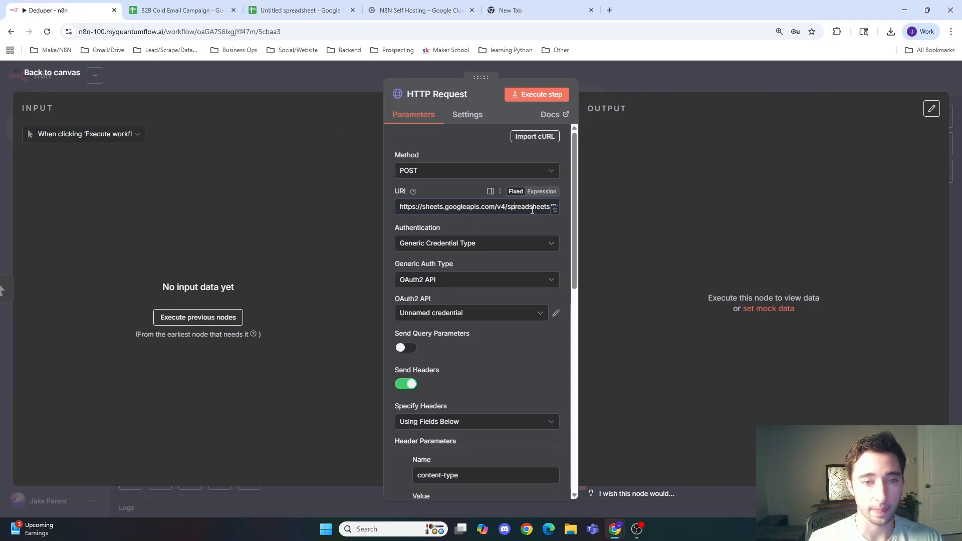
left_click_drag(533, 211, 581, 206)
left_click(464, 206)
double_click(464, 206)
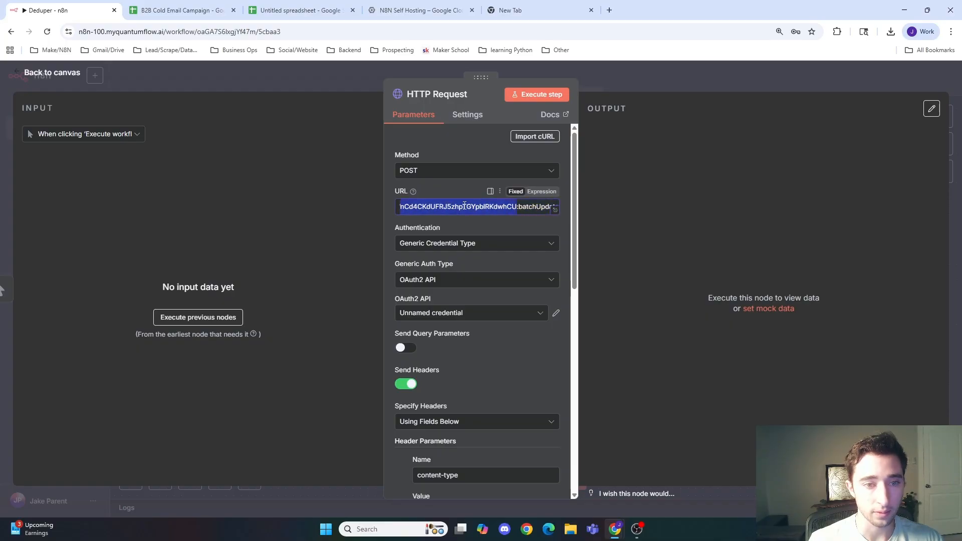
key("ctrl+v")
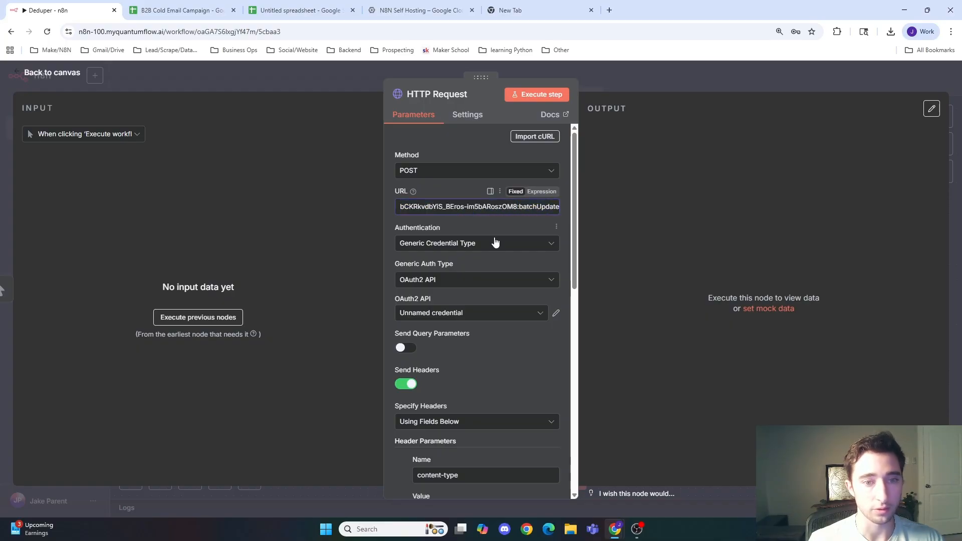
Step: Return to the canvas and execute the workflow
scroll(501, 265, "down", 9)
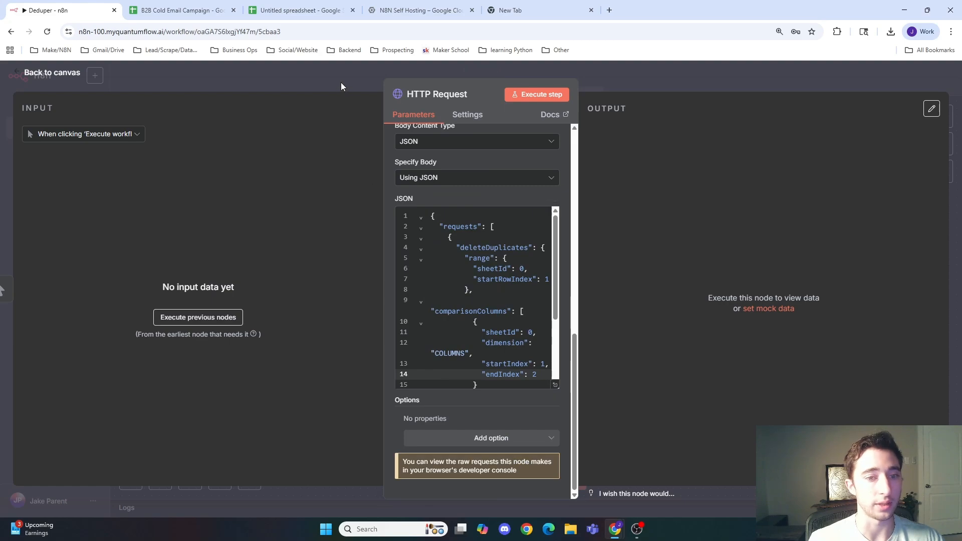
left_click(631, 84)
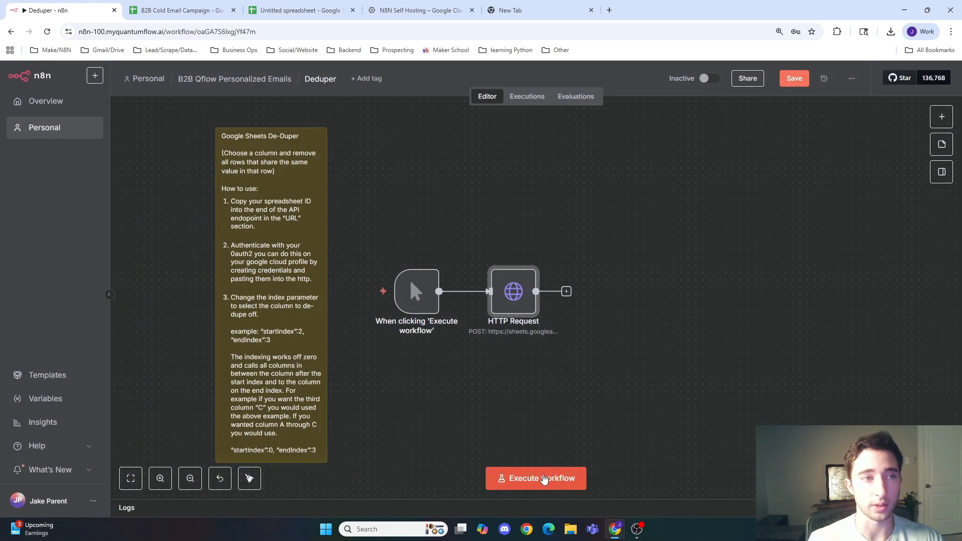
left_click(545, 480)
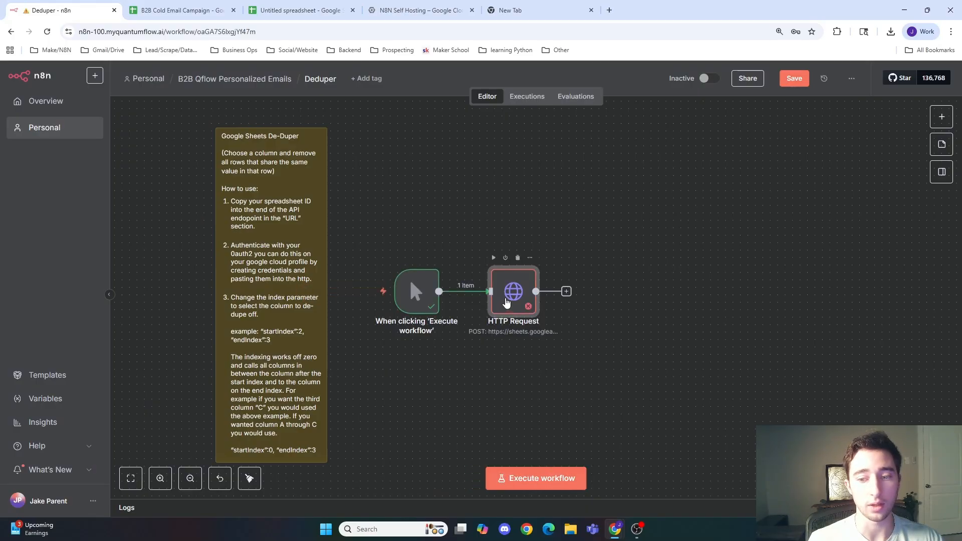
Step: Open the HTTP Request node and reconnect its OAuth2 credential to the Google account
double_click(507, 303)
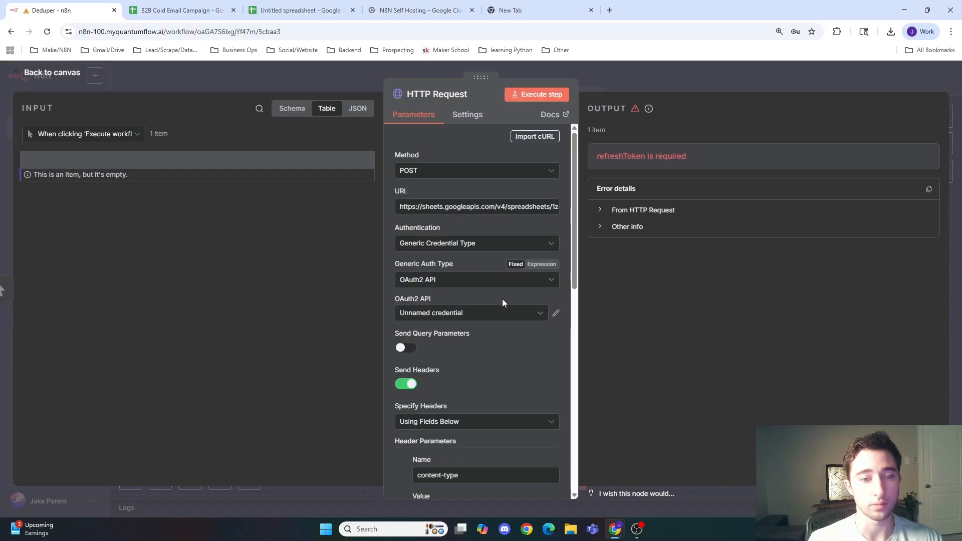
left_click(557, 315)
left_click(760, 173)
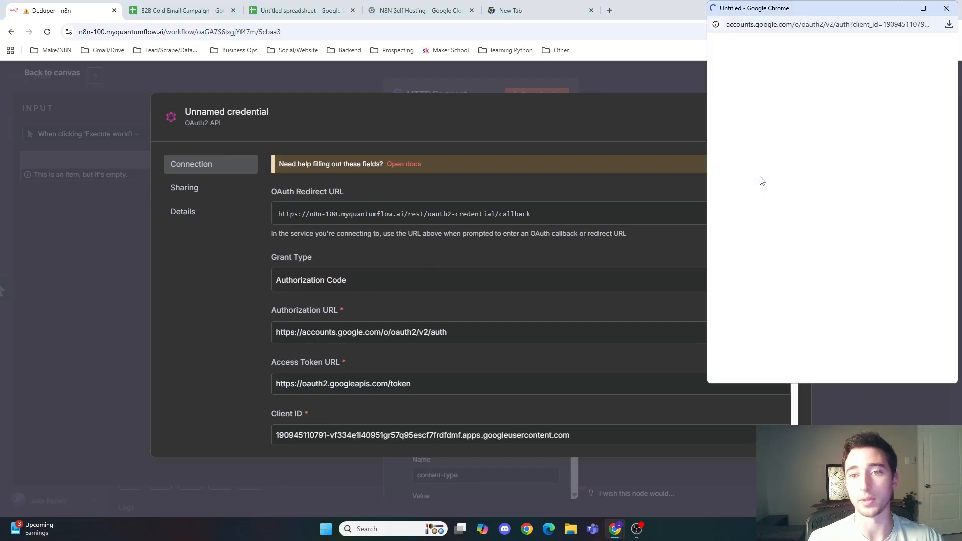
left_click(947, 7)
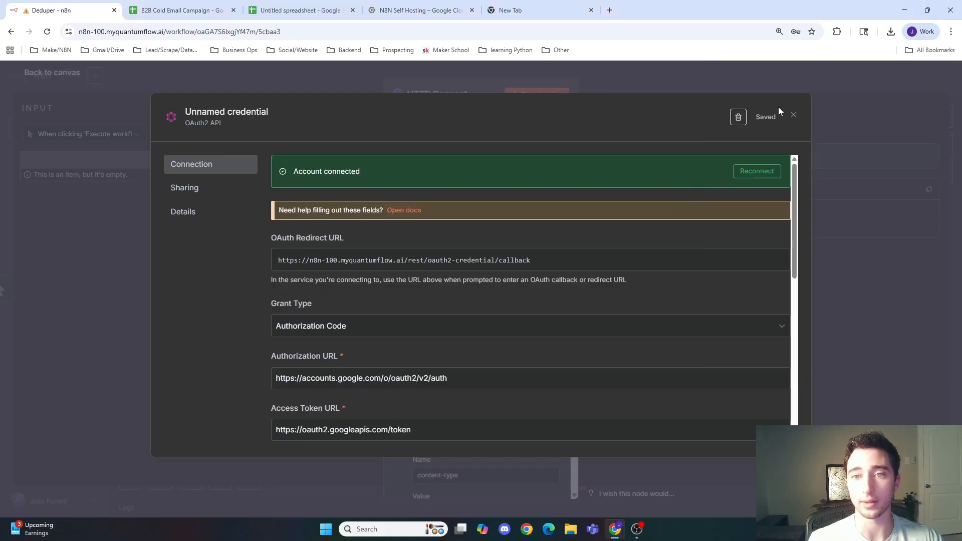
left_click(795, 113)
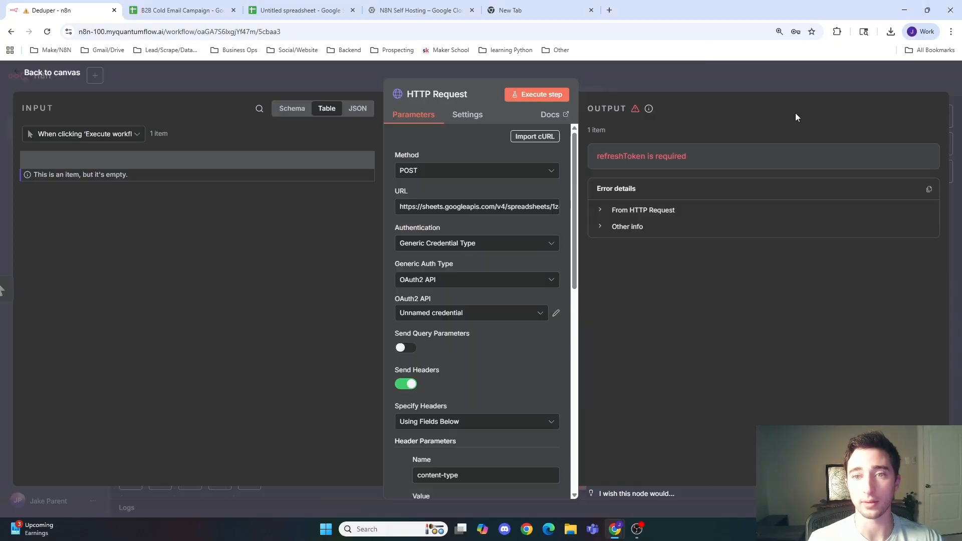
Step: Execute the HTTP Request step and review the remaining rows in the test sheet
left_click(532, 95)
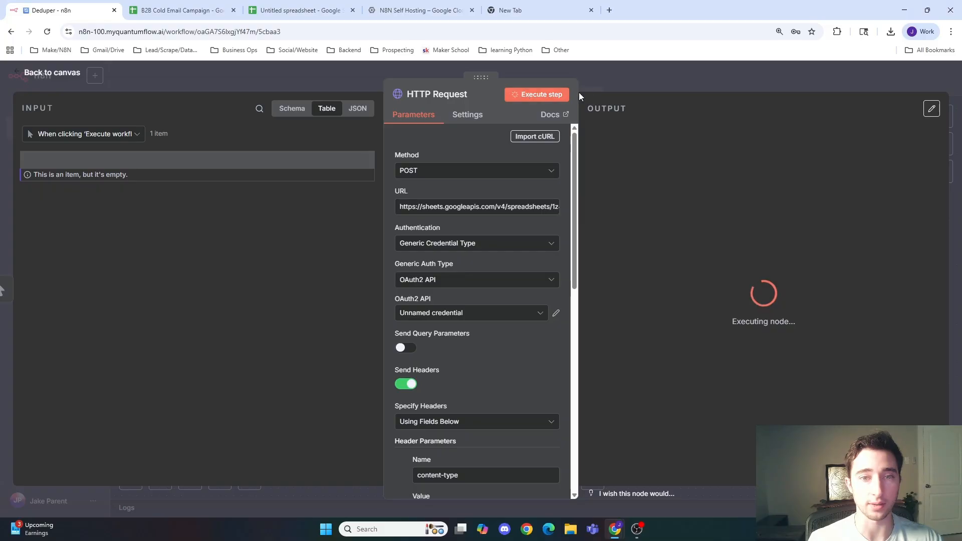
left_click(295, 10)
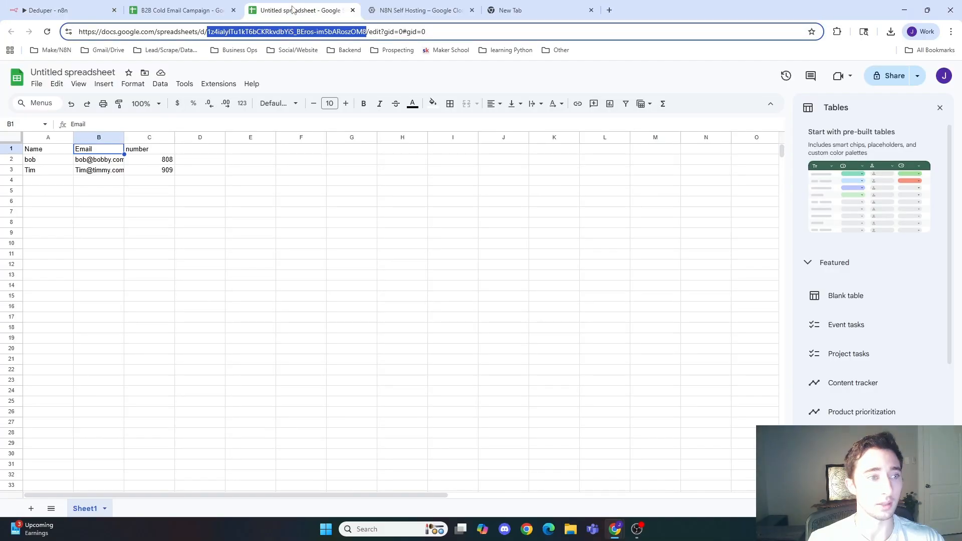
left_click(53, 162)
key("Right")
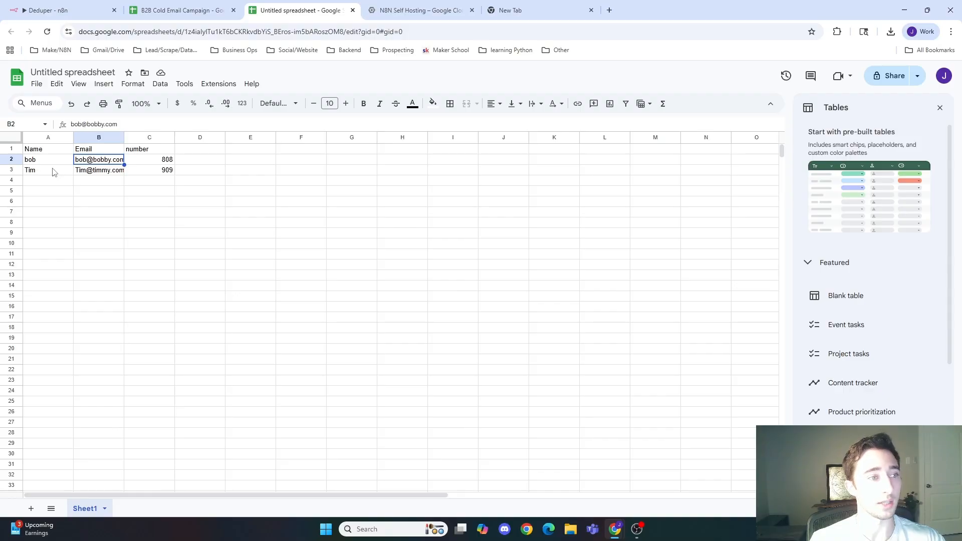
left_click(54, 172)
left_click(97, 172)
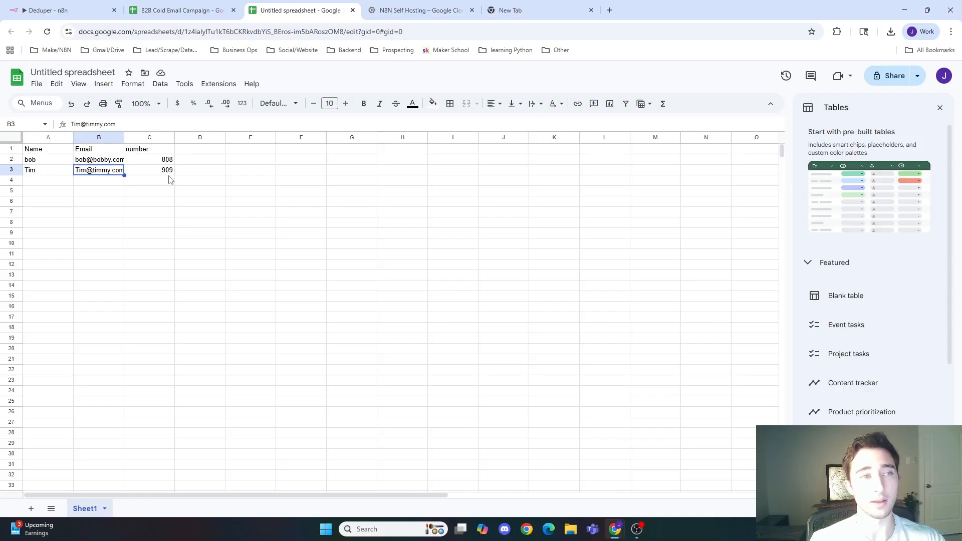
Step: Return to the workflow canvas and save the workflow
left_click(52, 10)
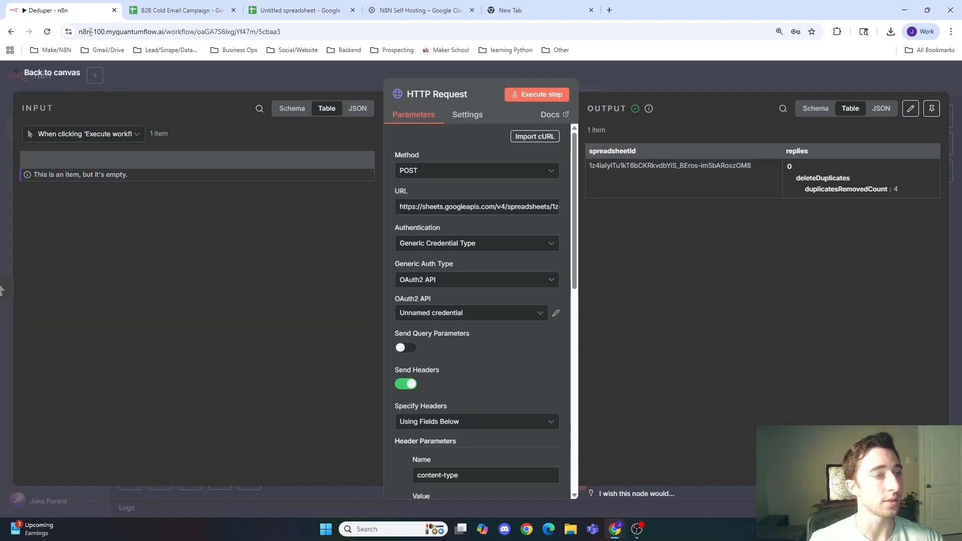
left_click(645, 90)
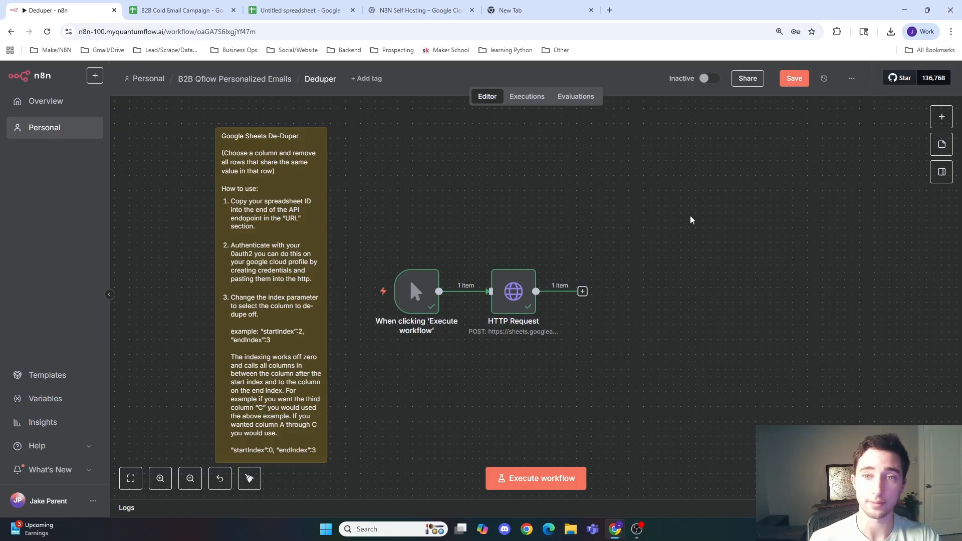
left_click(795, 85)
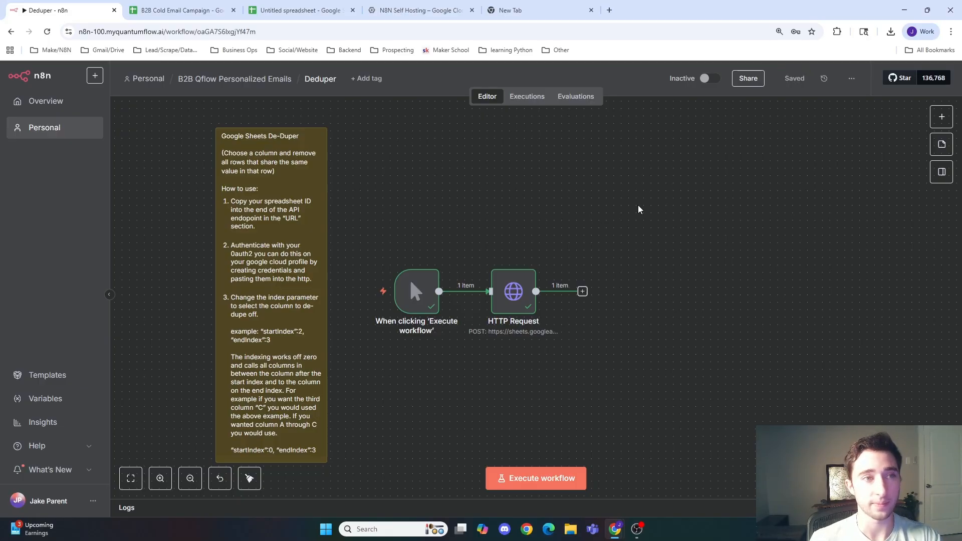